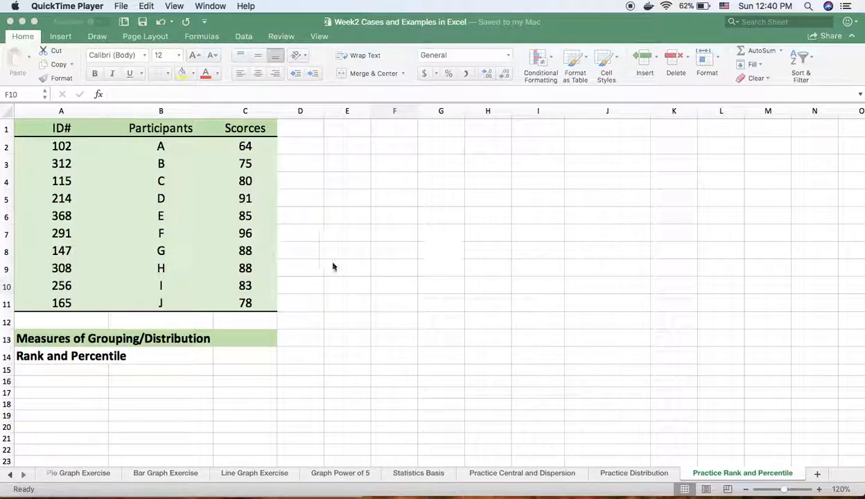
- Check in the Excel add-ins list that the Analysis ToolPak is enabled
{"action": "left_click", "coordinate": [249, 219]}
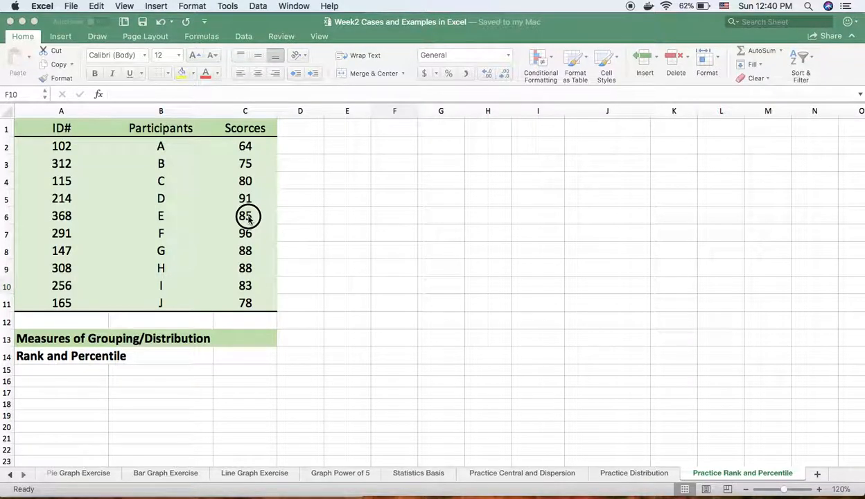
{"action": "left_click", "coordinate": [247, 218]}
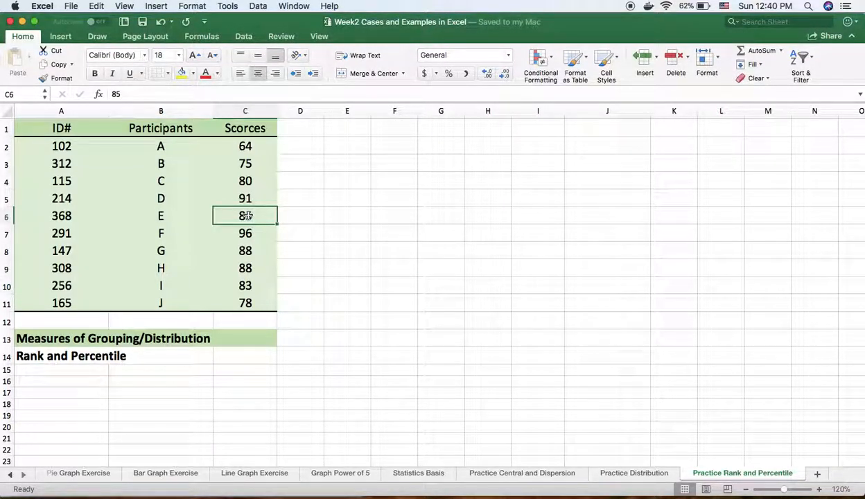
{"action": "left_click", "coordinate": [245, 37]}
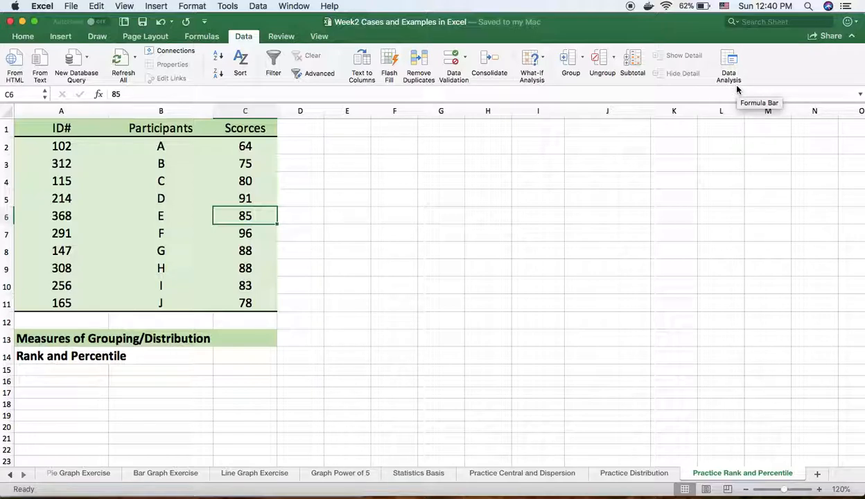
{"action": "left_click", "coordinate": [228, 6]}
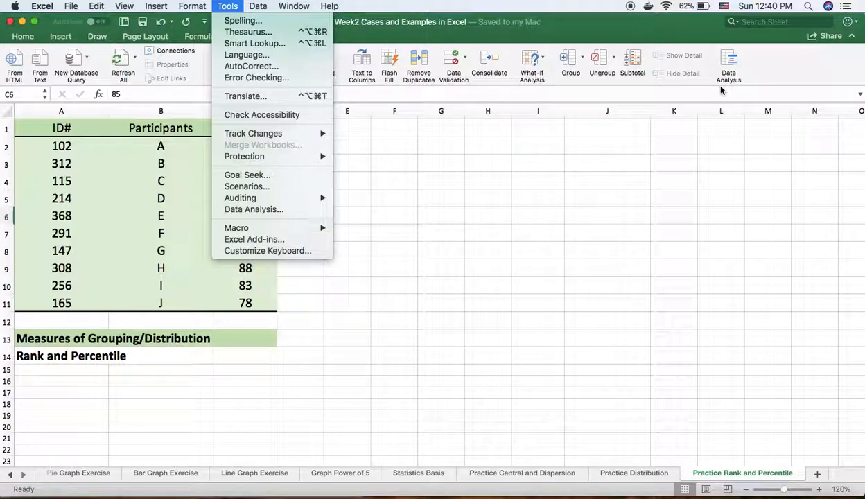
{"action": "left_click", "coordinate": [260, 241]}
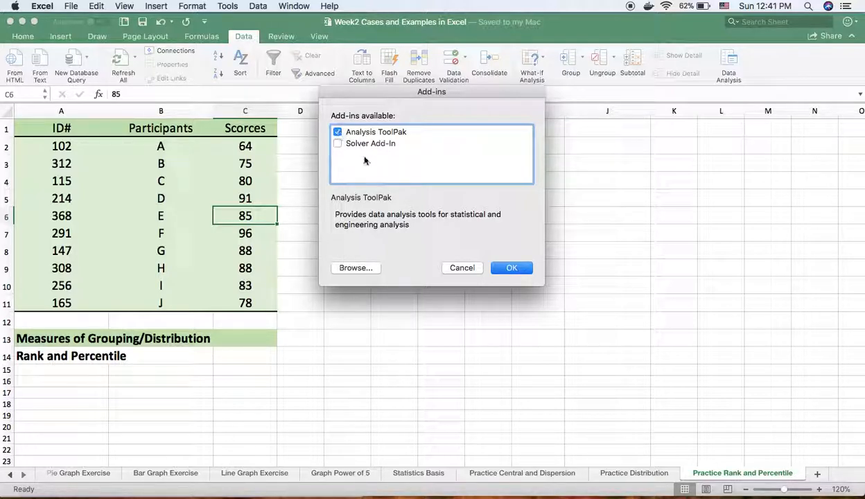
{"action": "left_click", "coordinate": [505, 268]}
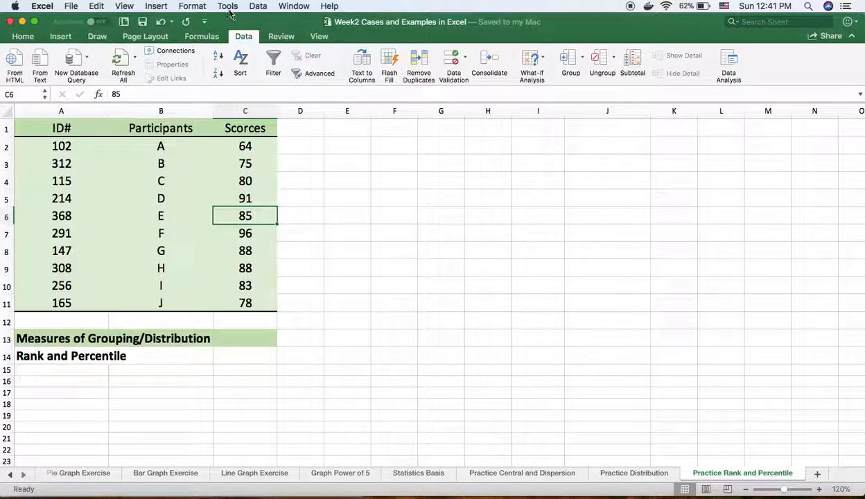
{"action": "left_click", "coordinate": [229, 6]}
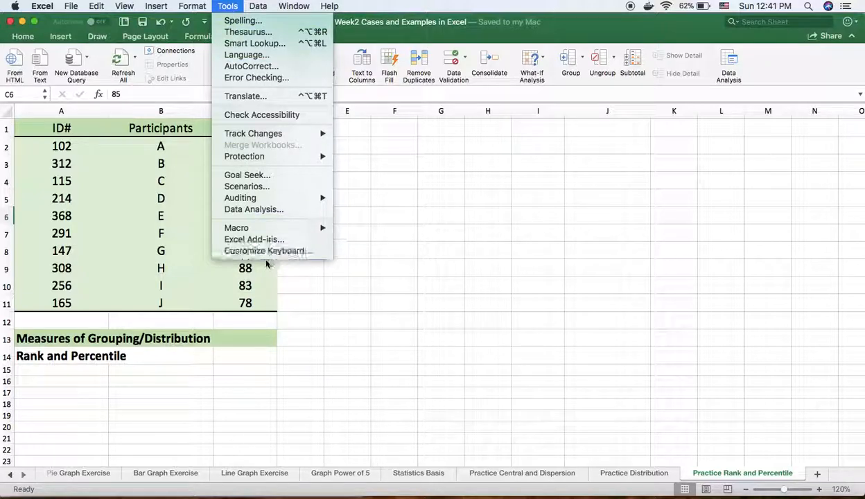
{"action": "left_click", "coordinate": [460, 228]}
{"action": "left_click", "coordinate": [72, 6]}
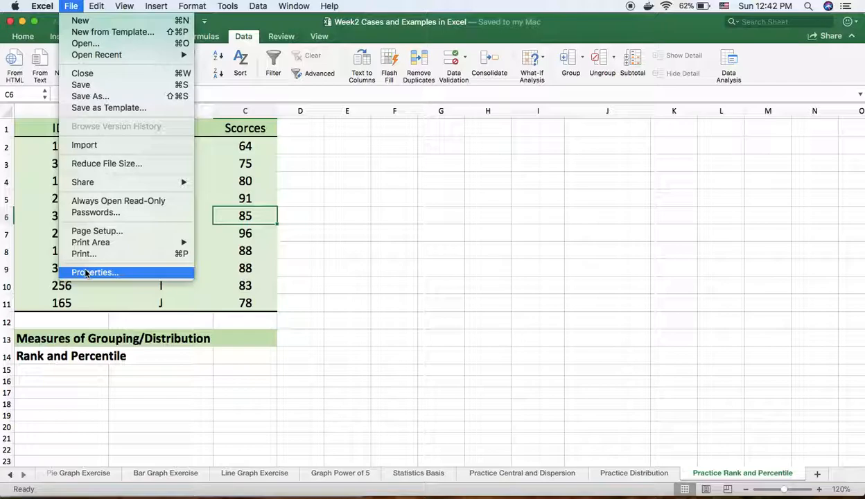
{"action": "left_click", "coordinate": [424, 252]}
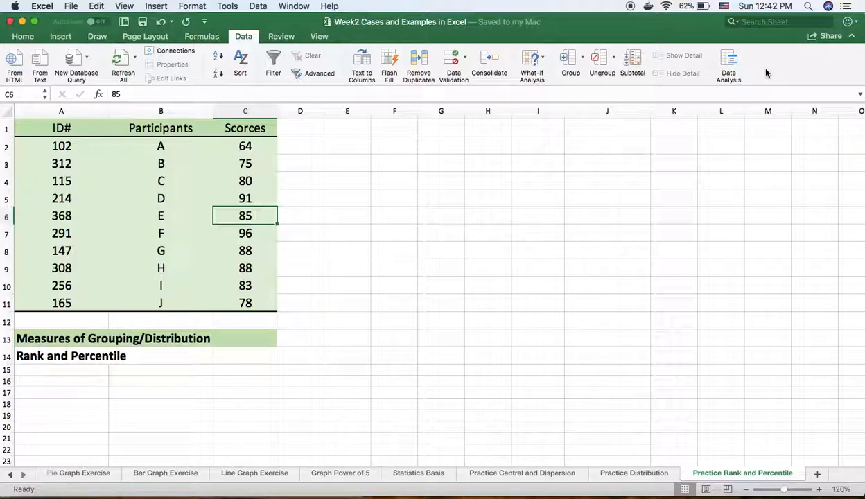
- Open the Rank and Percentile data analysis tool and move its dialog clear of the first row's cells
{"action": "left_click", "coordinate": [727, 61]}
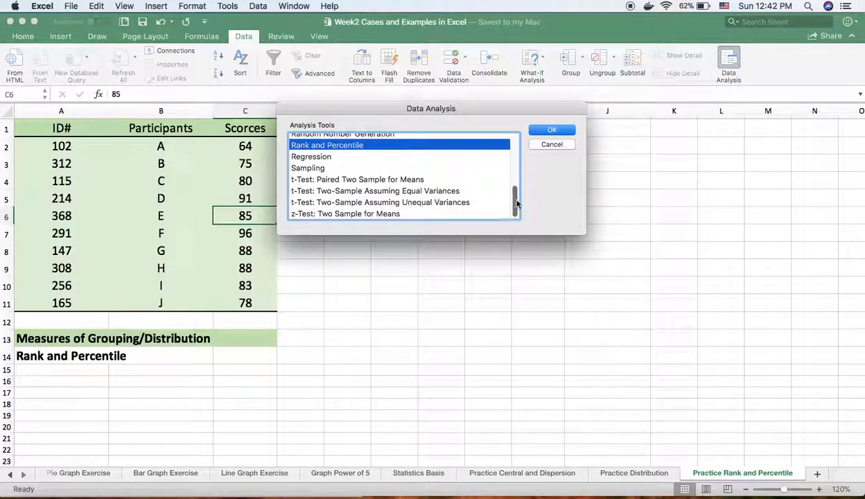
{"action": "mouse_move", "coordinate": [513, 196]}
{"action": "left_mouse_down"}
{"action": "mouse_move", "coordinate": [512, 138]}
{"action": "mouse_move", "coordinate": [514, 212]}
{"action": "left_mouse_up"}
{"action": "left_click", "coordinate": [556, 132]}
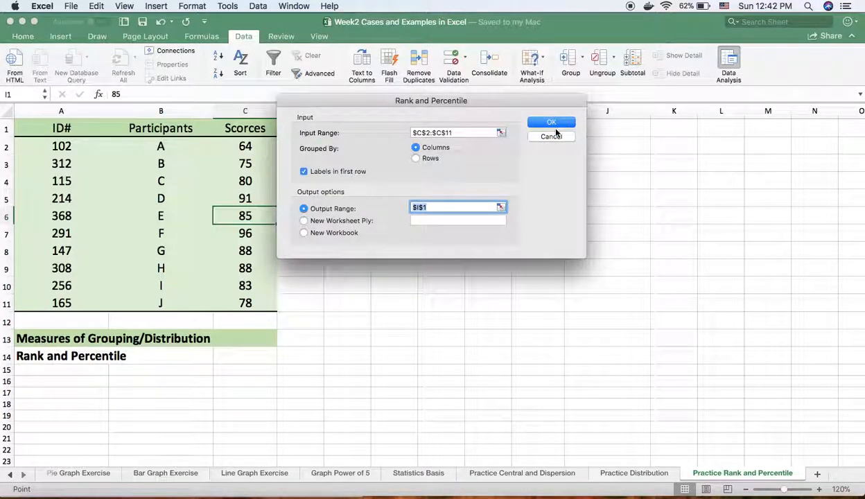
{"action": "left_click_drag", "start_coordinate": [359, 102], "coordinate": [387, 158]}
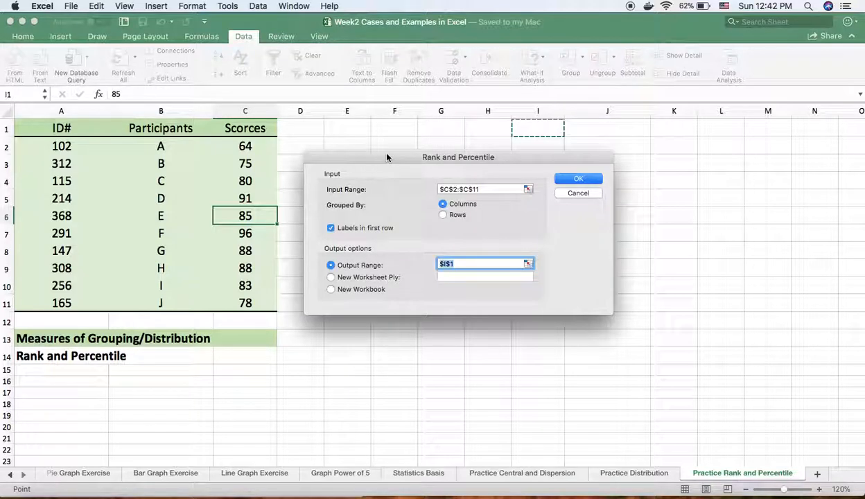
- Set the analysis input range to C1:C11, grouped by columns, with labels in the first row
{"action": "left_click", "coordinate": [484, 189]}
{"action": "key", "text": "BackSpace"}
{"action": "key", "text": "BackSpace"}
{"action": "key", "text": "BackSpace"}
{"action": "key", "text": "BackSpace"}
{"action": "key", "text": "BackSpace"}
{"action": "key", "text": "BackSpace"}
{"action": "key", "text": "BackSpace"}
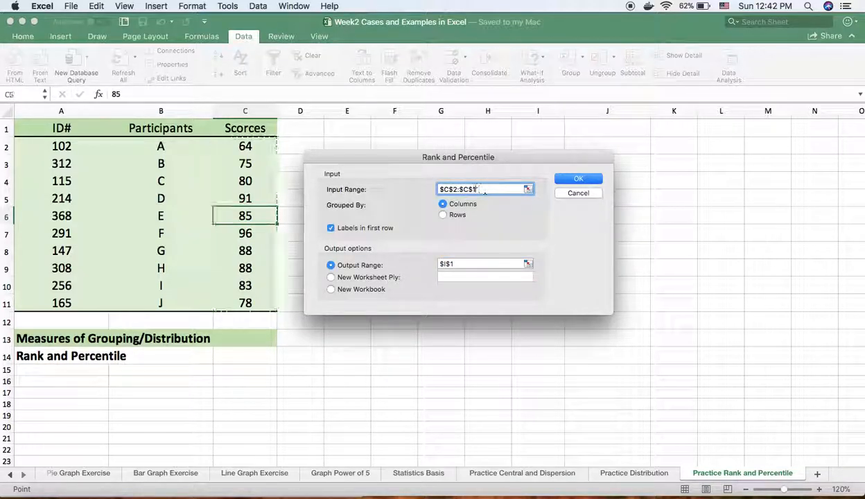
{"action": "key", "text": "BackSpace"}
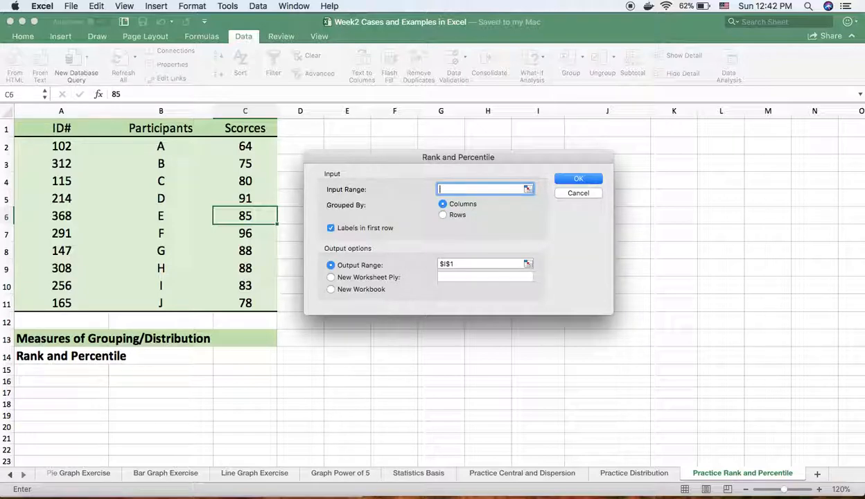
{"action": "left_click_drag", "start_coordinate": [262, 149], "coordinate": [247, 302]}
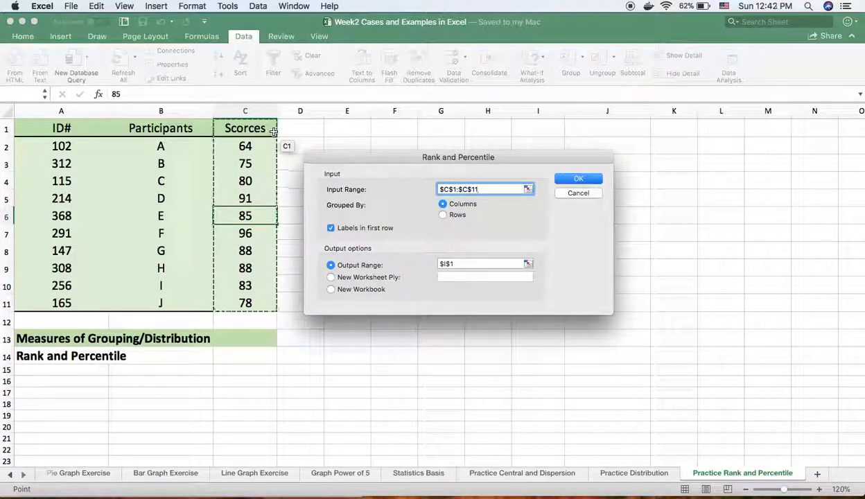
{"action": "left_click", "coordinate": [330, 229]}
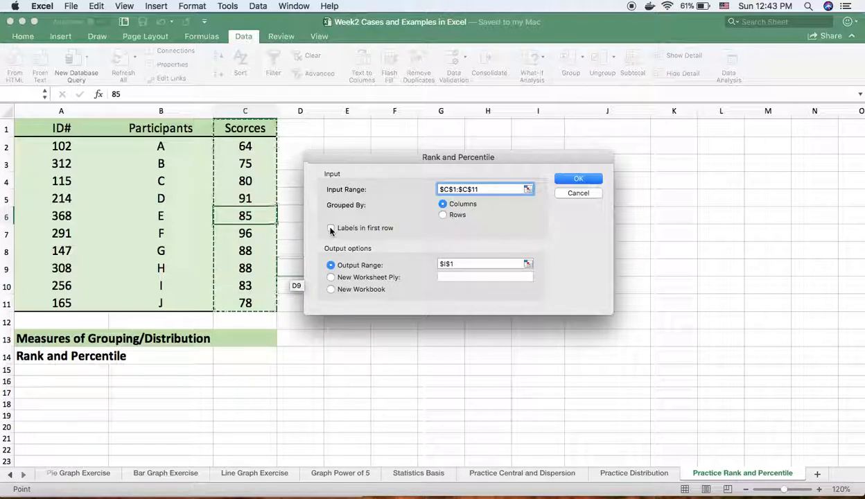
{"action": "left_click", "coordinate": [331, 229]}
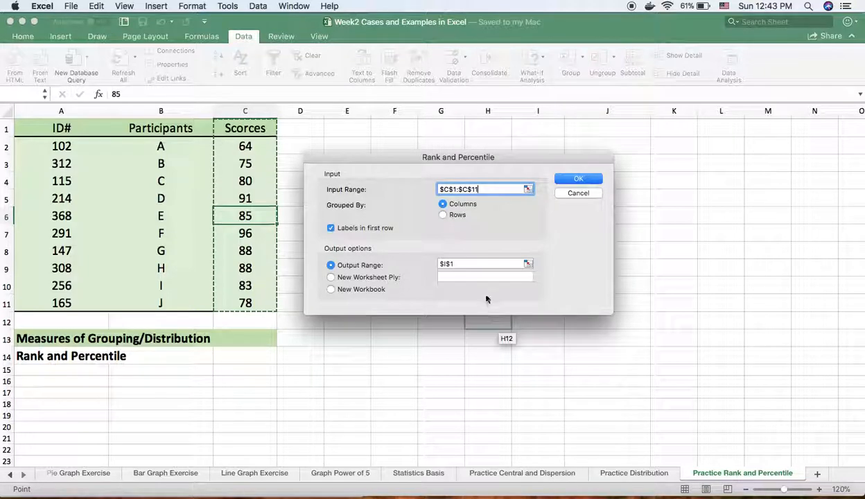
- Set the output range to cell H1 and run the Rank and Percentile analysis
{"action": "left_click", "coordinate": [517, 264]}
{"action": "key", "text": "BackSpace"}
{"action": "key", "text": "BackSpace"}
{"action": "key", "text": "BackSpace"}
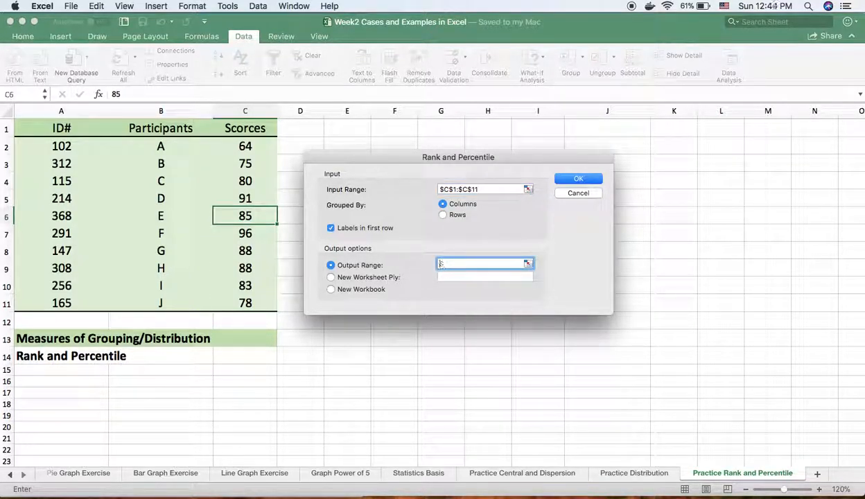
{"action": "left_click", "coordinate": [488, 131]}
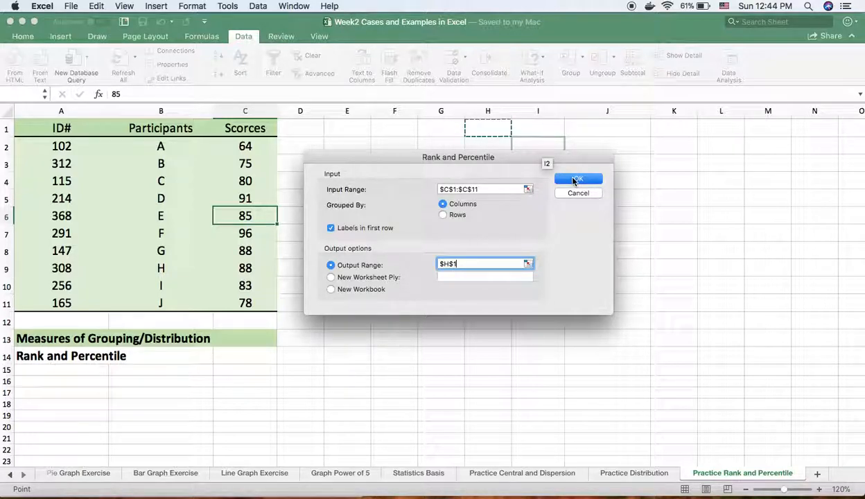
{"action": "left_click", "coordinate": [575, 181]}
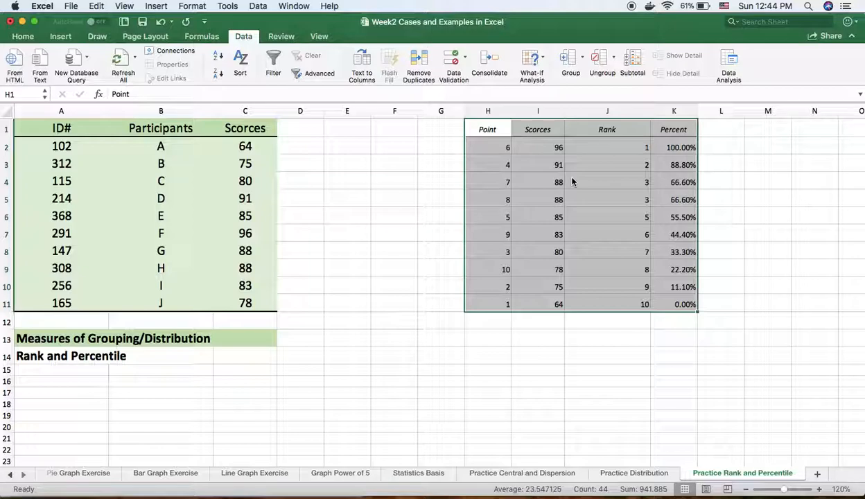
- Set the font size of the rank and percentile output table in H1:K11 to 18
{"action": "left_click", "coordinate": [556, 400]}
{"action": "left_click", "coordinate": [487, 130]}
{"action": "left_click_drag", "start_coordinate": [488, 130], "coordinate": [685, 307]}
{"action": "left_click", "coordinate": [23, 38]}
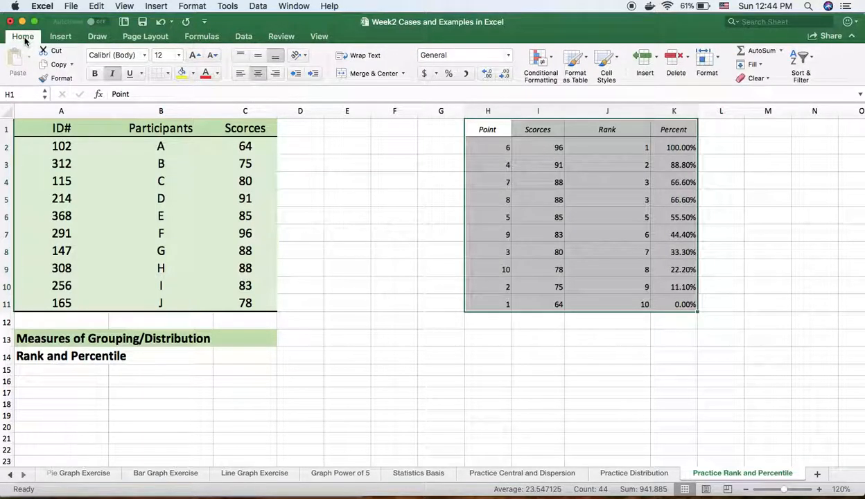
{"action": "left_click", "coordinate": [179, 55]}
{"action": "left_click", "coordinate": [168, 150]}
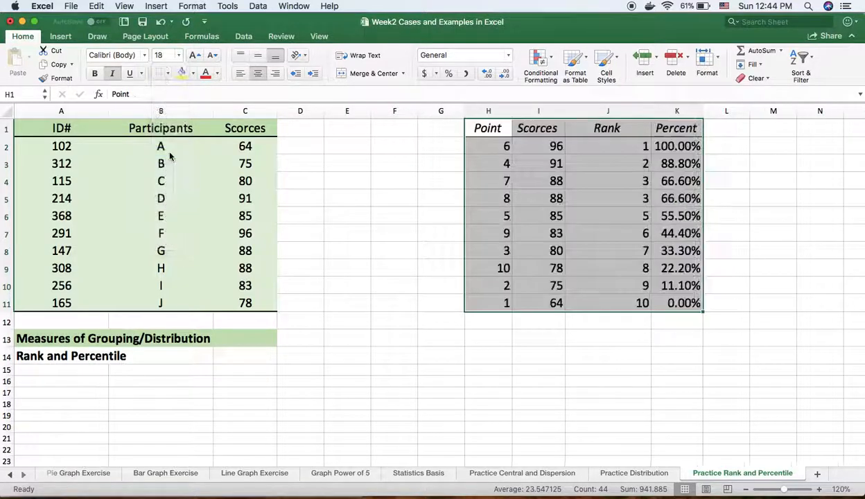
{"action": "left_click", "coordinate": [733, 213]}
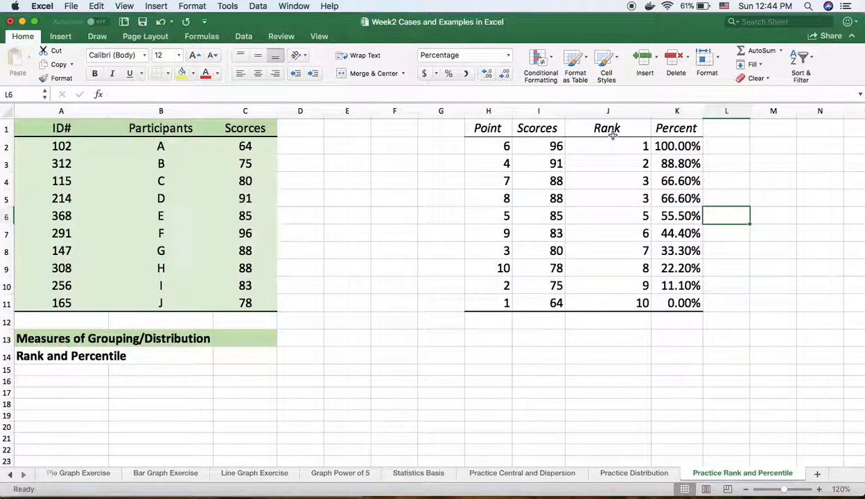
- Change the header in cell K1 to "Percentile Rank"
{"action": "double_click", "coordinate": [694, 129]}
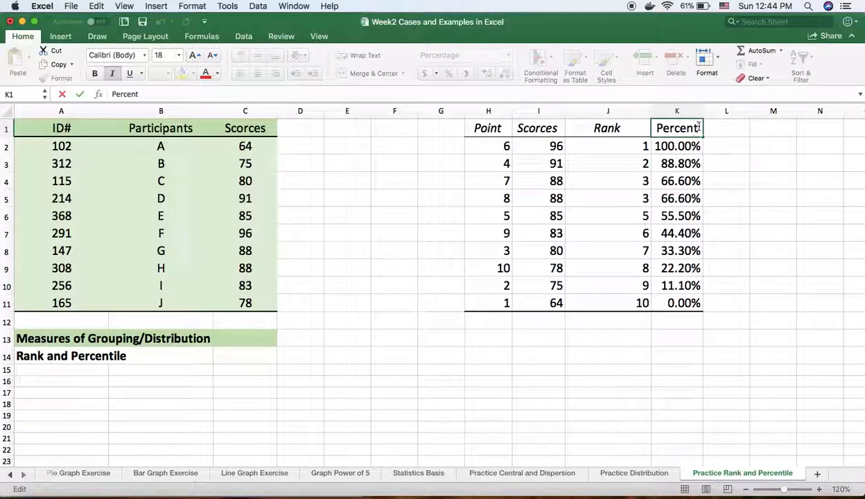
{"action": "type", "text": "il"}
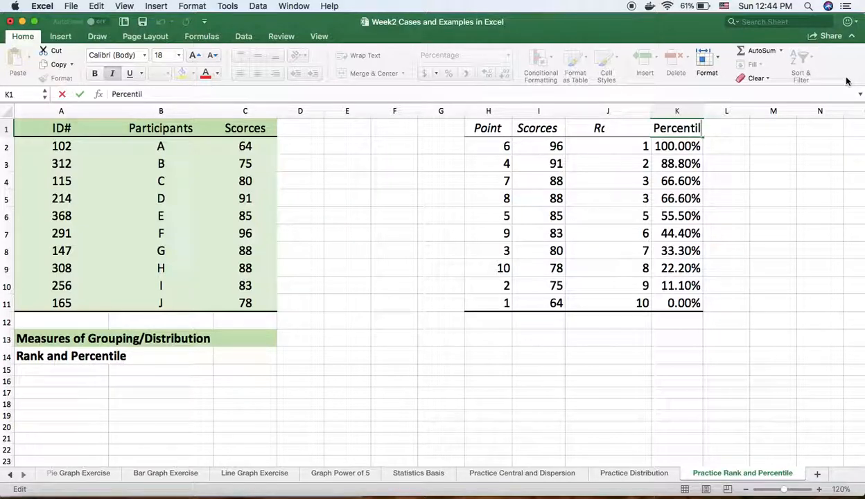
{"action": "type", "text": "e Rank"}
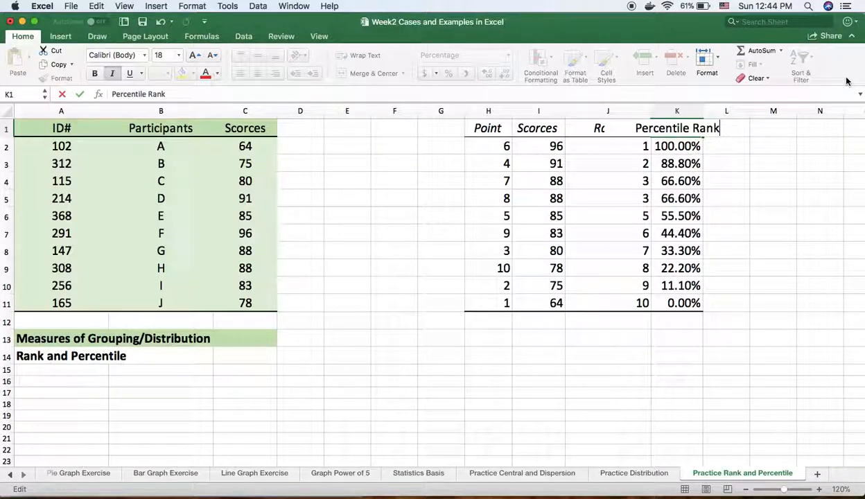
{"action": "left_click", "coordinate": [771, 232]}
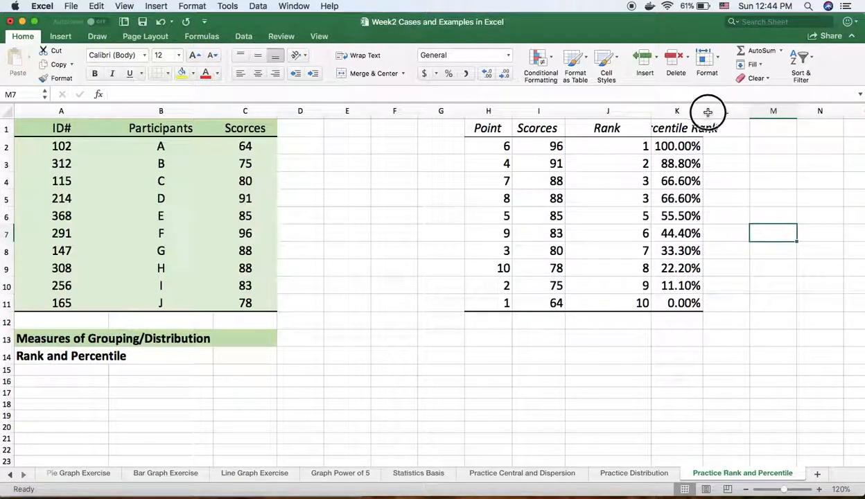
- Widen column K until its whole header text fits inside the column
{"action": "left_click", "coordinate": [726, 198]}
{"action": "left_click_drag", "start_coordinate": [704, 112], "coordinate": [721, 114]}
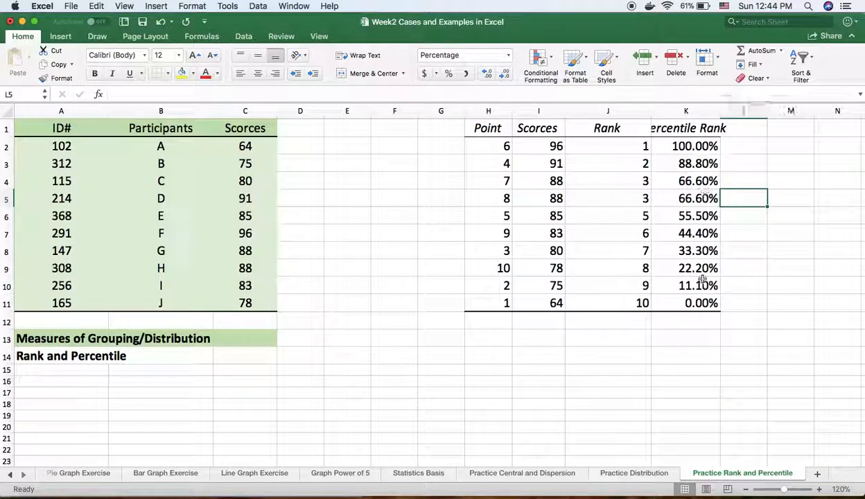
{"action": "left_click", "coordinate": [610, 382]}
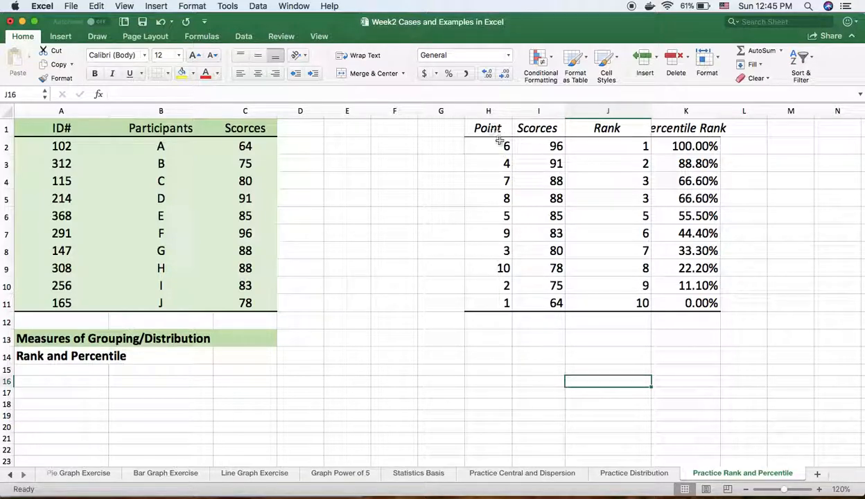
{"action": "left_click", "coordinate": [505, 147]}
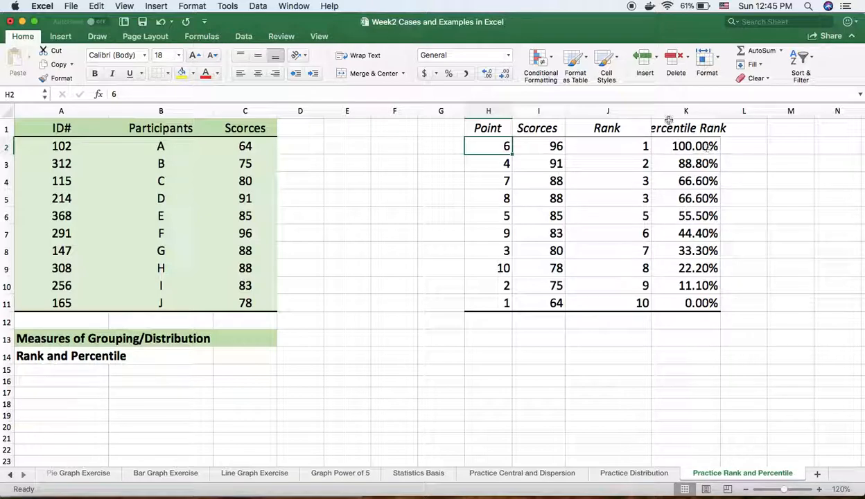
{"action": "left_click_drag", "start_coordinate": [722, 110], "coordinate": [737, 110]}
{"action": "left_click", "coordinate": [426, 305]}
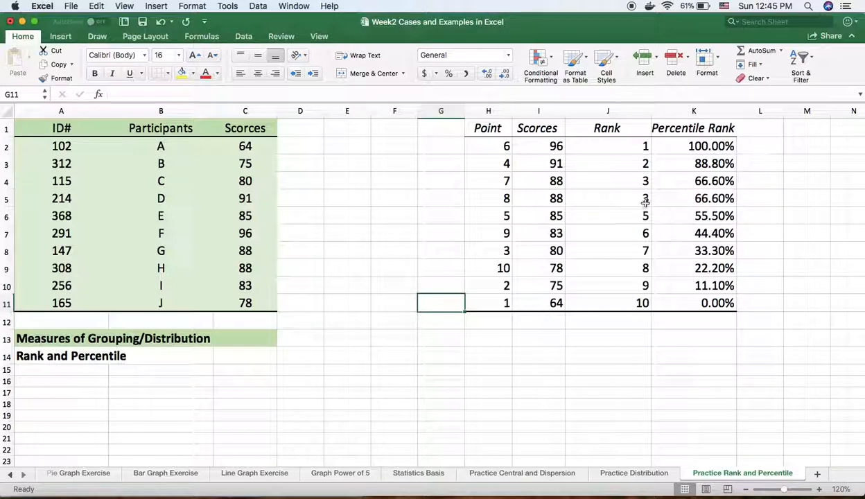
{"action": "left_click", "coordinate": [433, 150]}
{"action": "type", "text": "=index"}
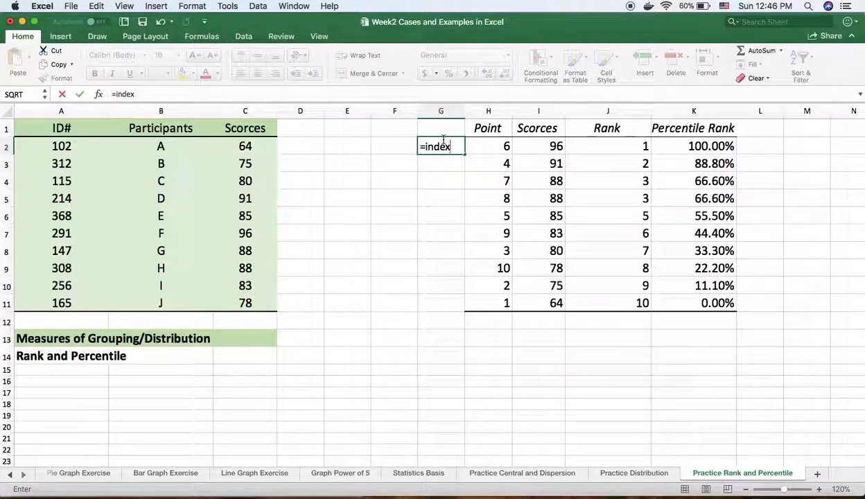
{"action": "type", "text": "("}
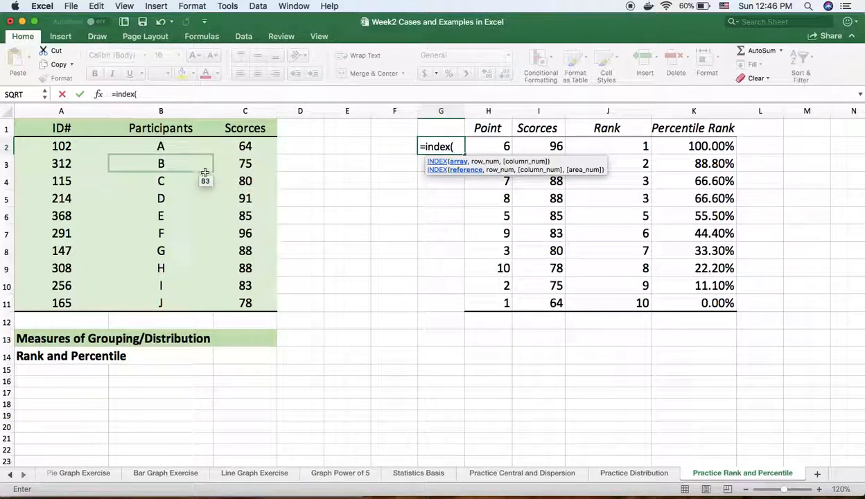
{"action": "left_click_drag", "start_coordinate": [162, 147], "coordinate": [163, 302]}
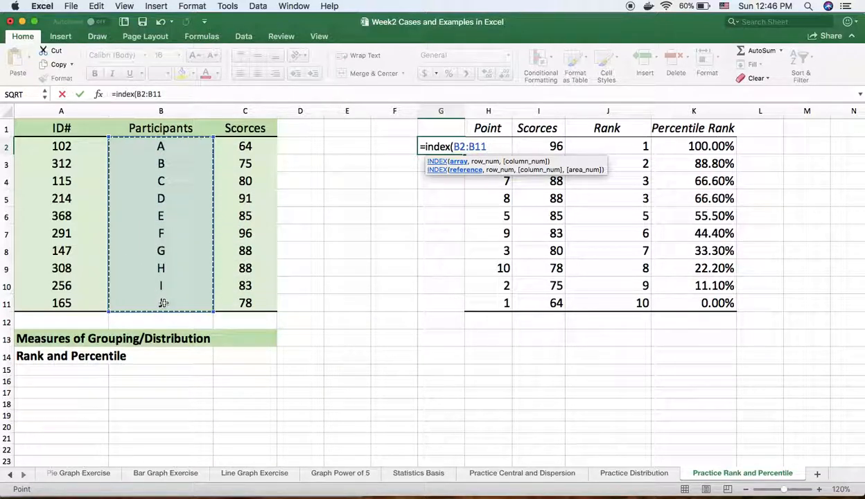
{"action": "type", "text": ","}
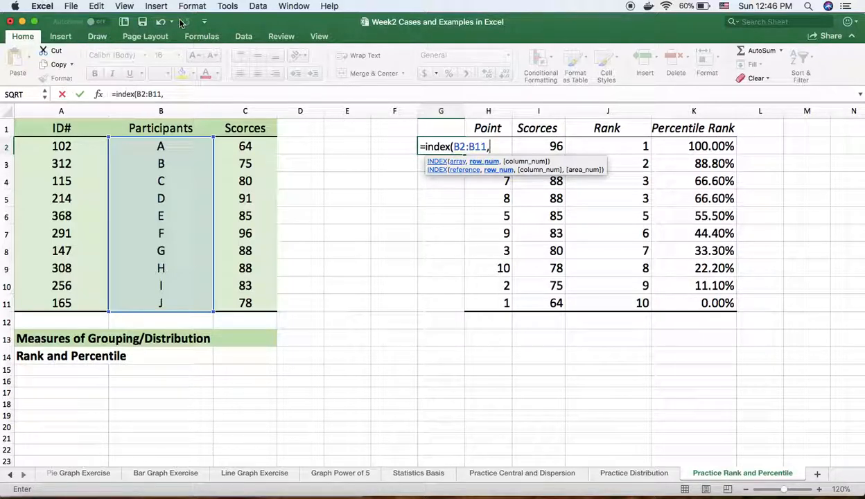
{"action": "key", "text": "BackSpace"}
{"action": "key", "text": "BackSpace"}
{"action": "key", "text": "BackSpace"}
{"action": "key", "text": "BackSpace"}
{"action": "key", "text": "BackSpace"}
{"action": "key", "text": "BackSpace"}
{"action": "key", "text": "BackSpace"}
{"action": "key", "text": "BackSpace"}
{"action": "key", "text": "BackSpace"}
{"action": "key", "text": "BackSpace"}
{"action": "key", "text": "BackSpace"}
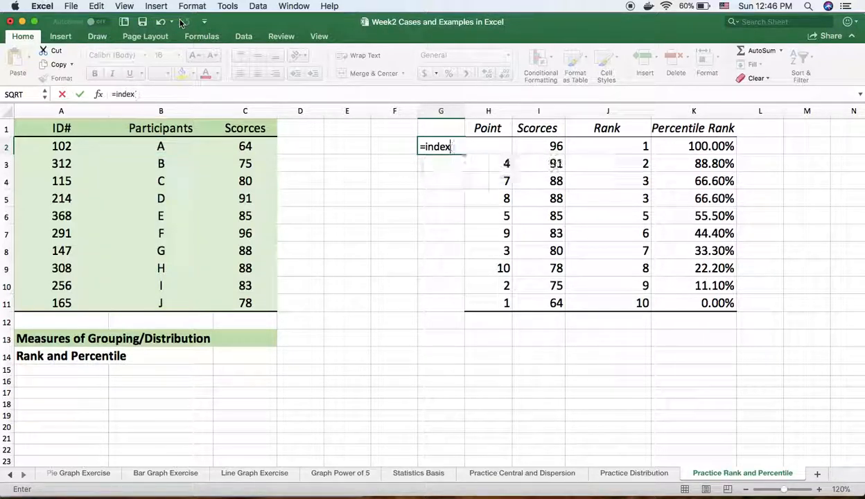
{"action": "key", "text": "BackSpace"}
{"action": "key", "text": "BackSpace"}
{"action": "key", "text": "BackSpace"}
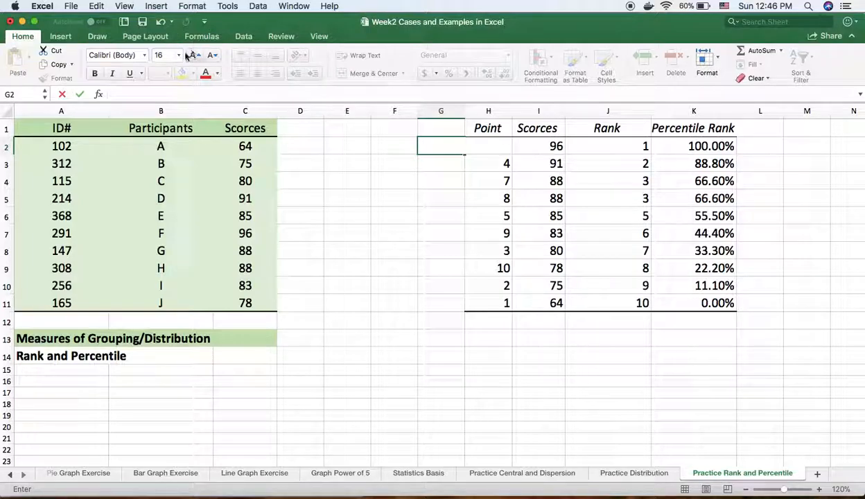
{"action": "left_click", "coordinate": [389, 144]}
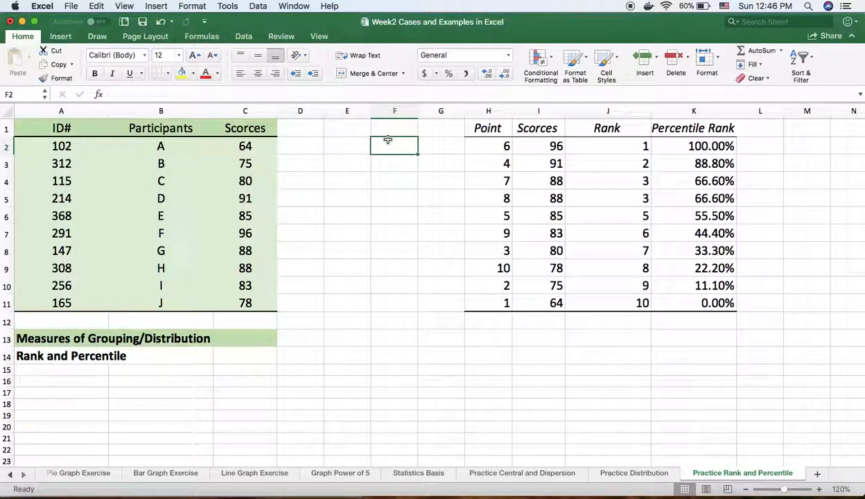
- Insert a new blank column at column E, shifting the rank and percentile table one column over
{"action": "left_click", "coordinate": [350, 115]}
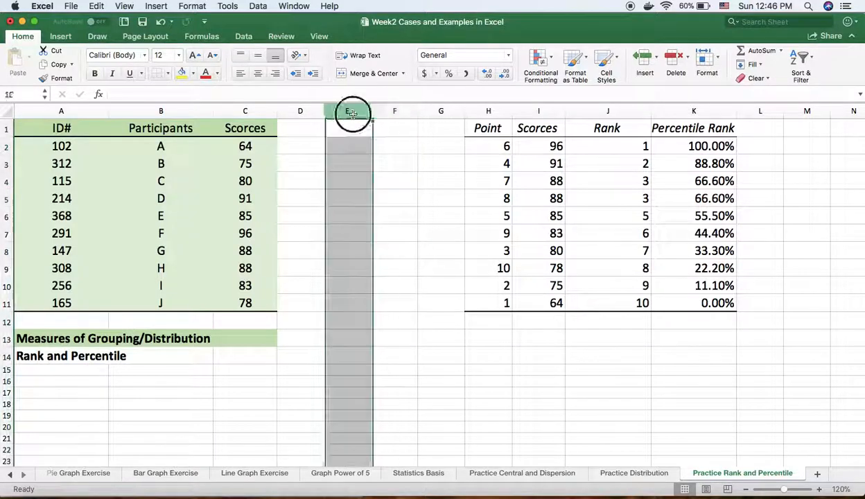
{"action": "right_click", "coordinate": [352, 116]}
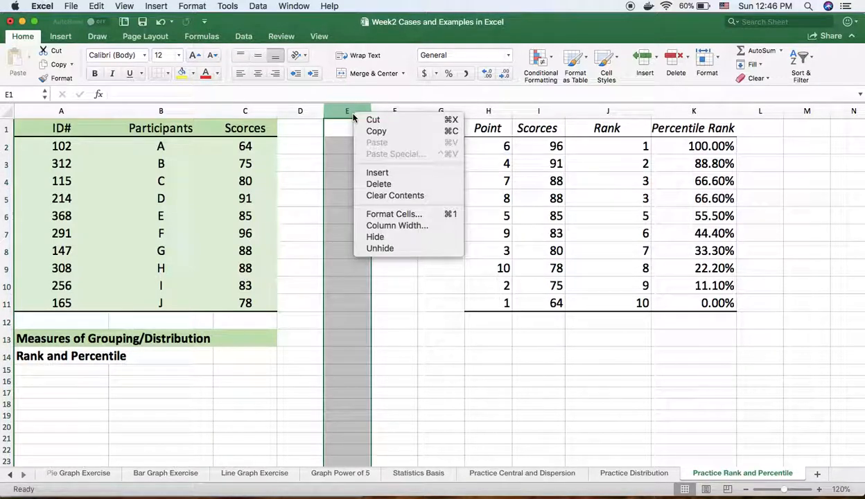
{"action": "left_click", "coordinate": [366, 172]}
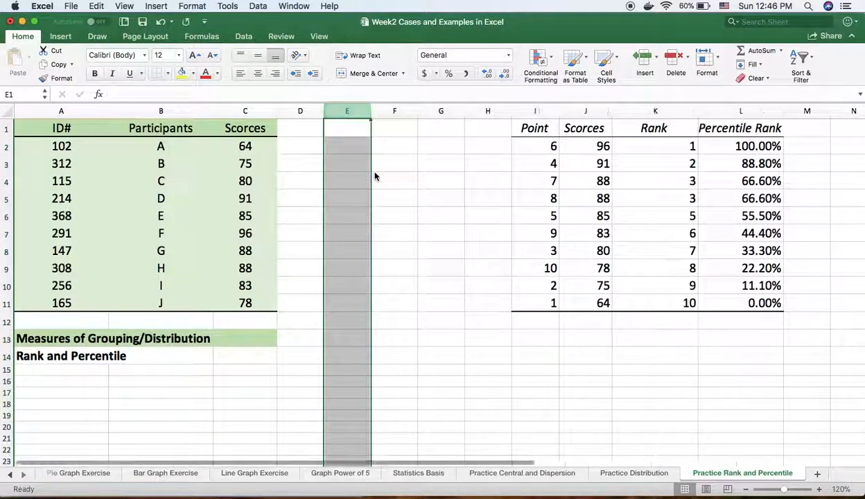
{"action": "left_click", "coordinate": [485, 354]}
- Write the formula =INDEX(B2:B11,I2) in cell F2 to look up the participant by point number
{"action": "left_click", "coordinate": [404, 146]}
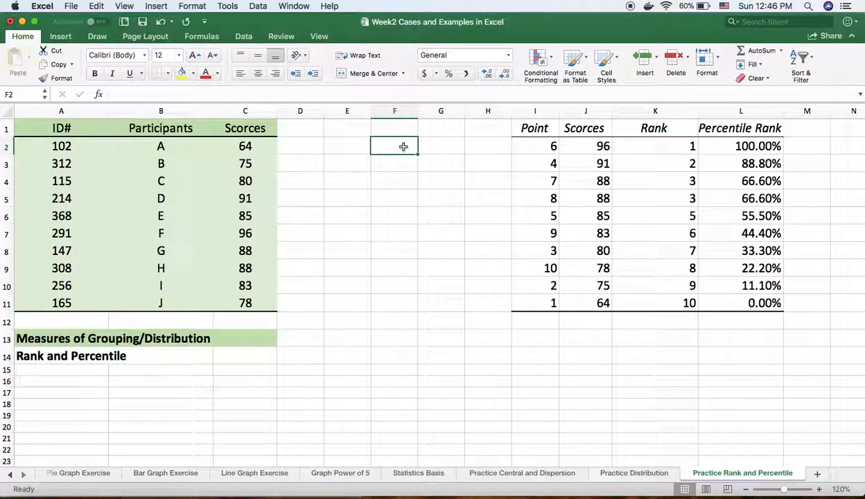
{"action": "type", "text": "=id"}
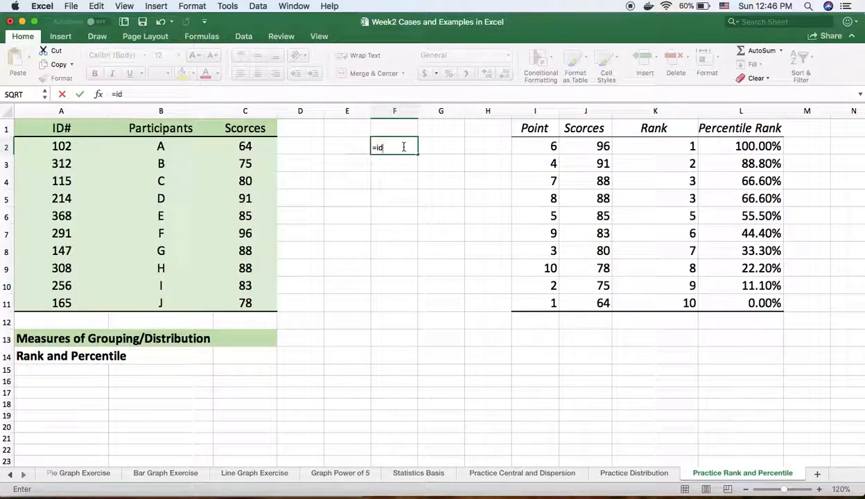
{"action": "key", "text": "BackSpace"}
{"action": "key", "text": "BackSpace"}
{"action": "key", "text": "BackSpace"}
{"action": "type", "text": "ndex("}
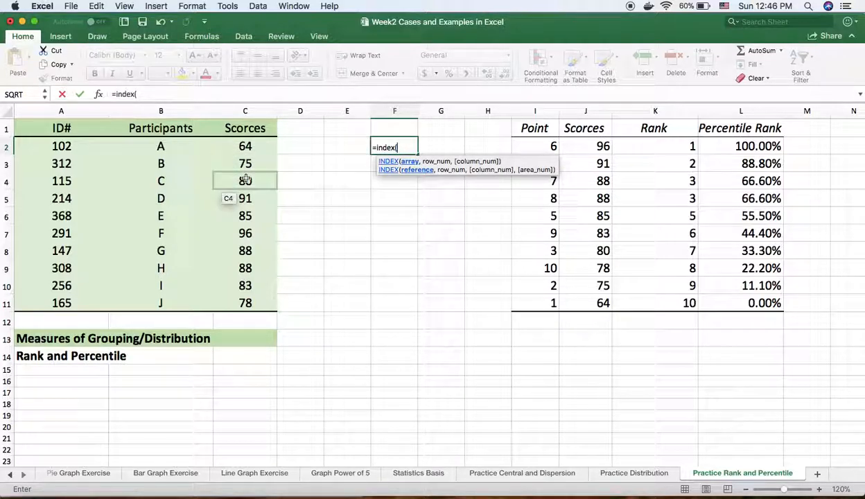
{"action": "left_click_drag", "start_coordinate": [161, 146], "coordinate": [175, 303]}
{"action": "type", "text": ","}
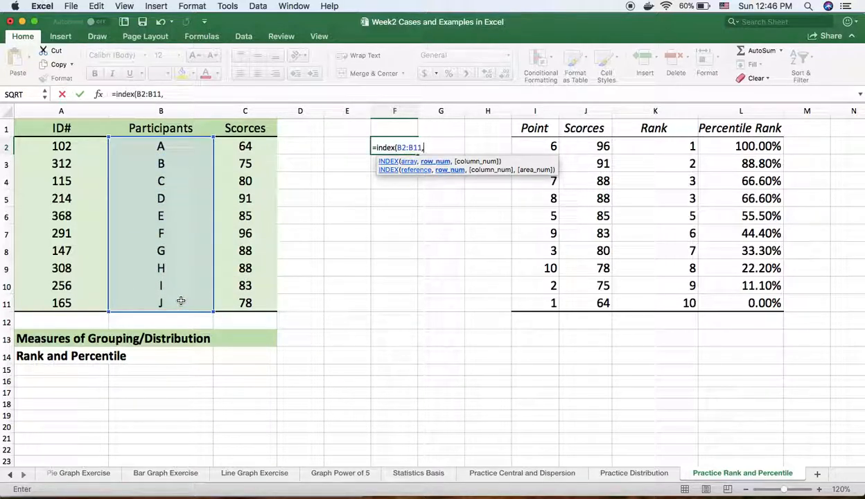
{"action": "left_click", "coordinate": [551, 147]}
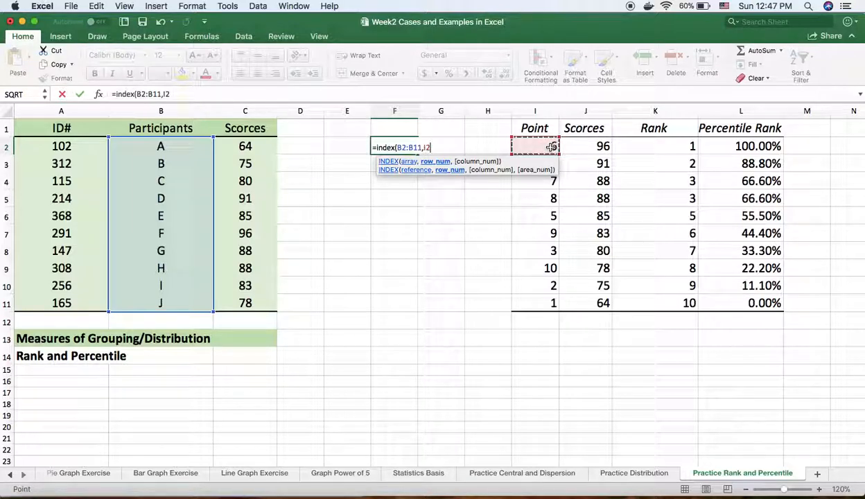
{"action": "type", "text": ")"}
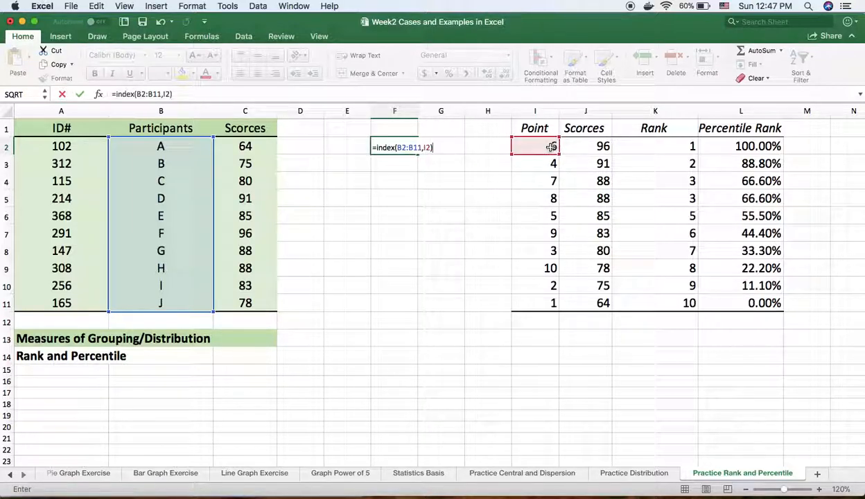
- Lock the row references of the participant range in F2's formula as B$2:B$11 and enter the formula
{"action": "left_click", "coordinate": [403, 148]}
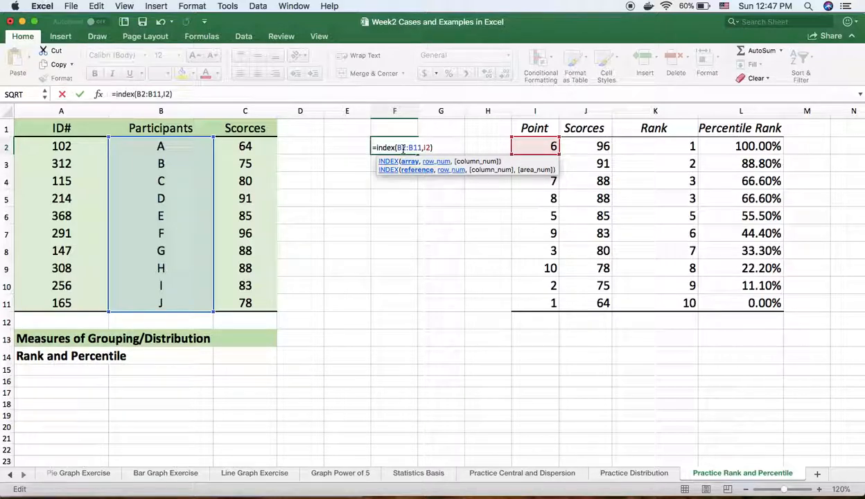
{"action": "type", "text": "$2:B"}
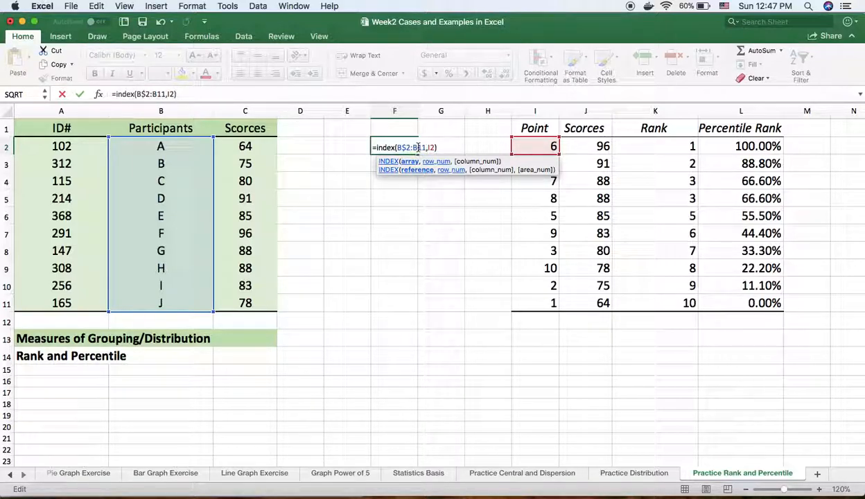
{"action": "type", "text": "$"}
{"action": "left_click", "coordinate": [445, 147]}
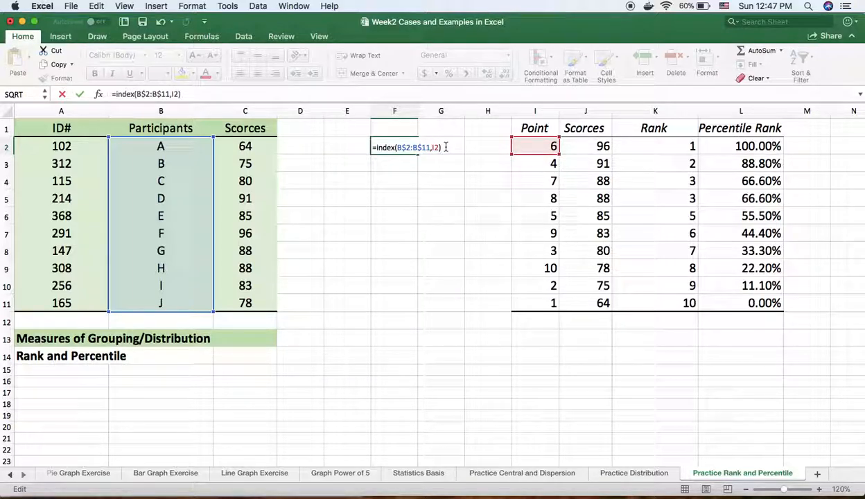
{"action": "key", "text": "Return"}
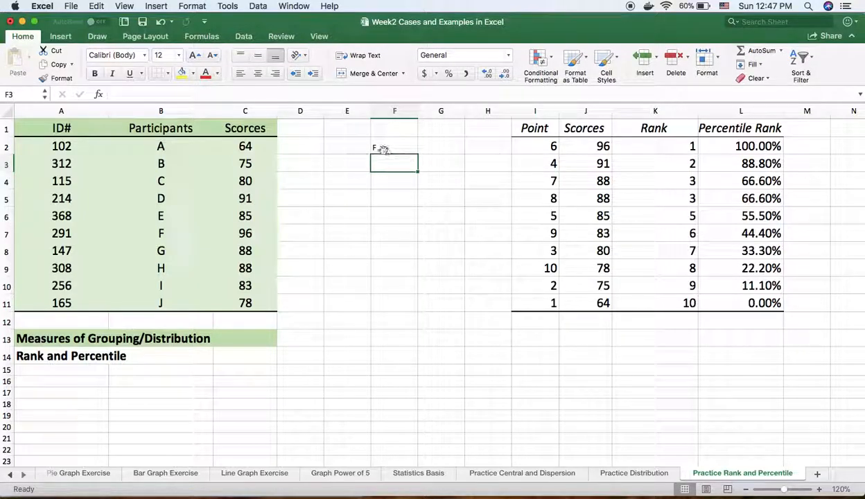
- Format the participant result in cell F2 as bold with font size 18
{"action": "left_click", "coordinate": [384, 149]}
{"action": "left_click", "coordinate": [179, 55]}
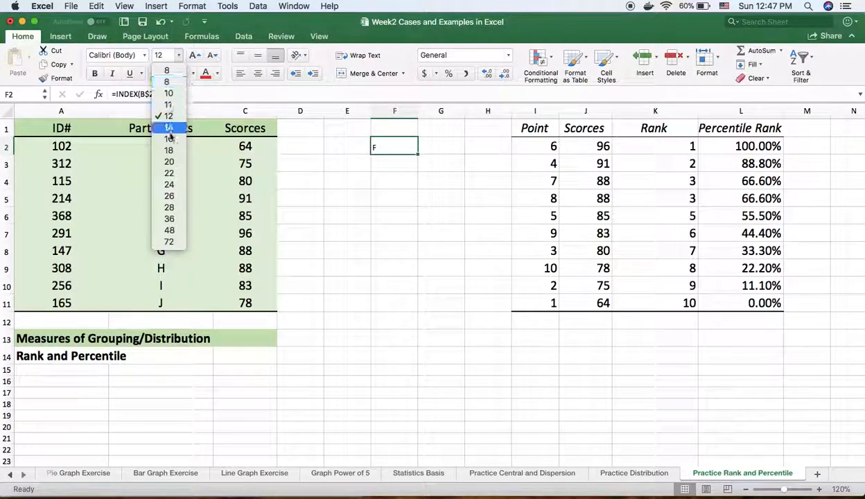
{"action": "left_click", "coordinate": [169, 150]}
{"action": "left_click", "coordinate": [94, 72]}
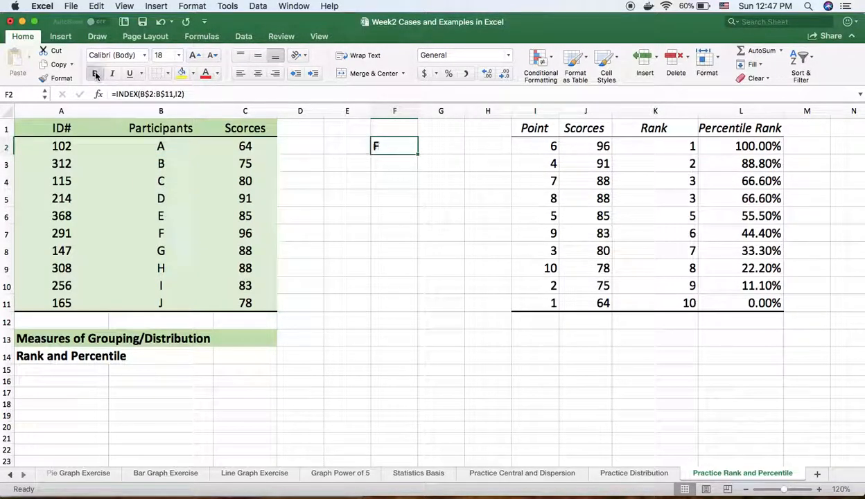
{"action": "left_click", "coordinate": [409, 256]}
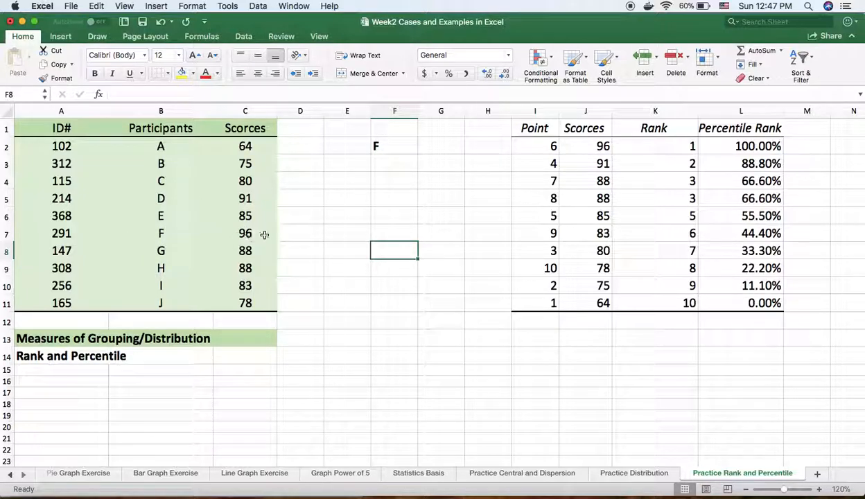
- Fill the INDEX formula from cell F2 down to F11
{"action": "left_click", "coordinate": [400, 142]}
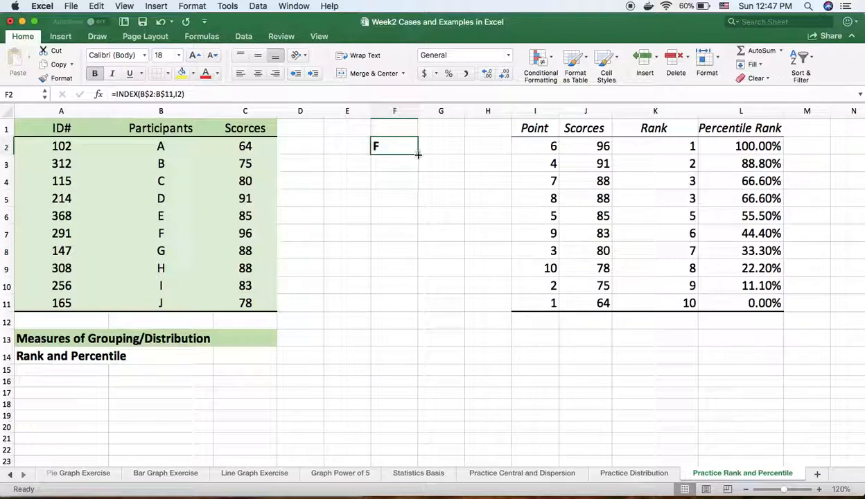
{"action": "left_click_drag", "start_coordinate": [418, 157], "coordinate": [419, 307]}
{"action": "left_click", "coordinate": [490, 411]}
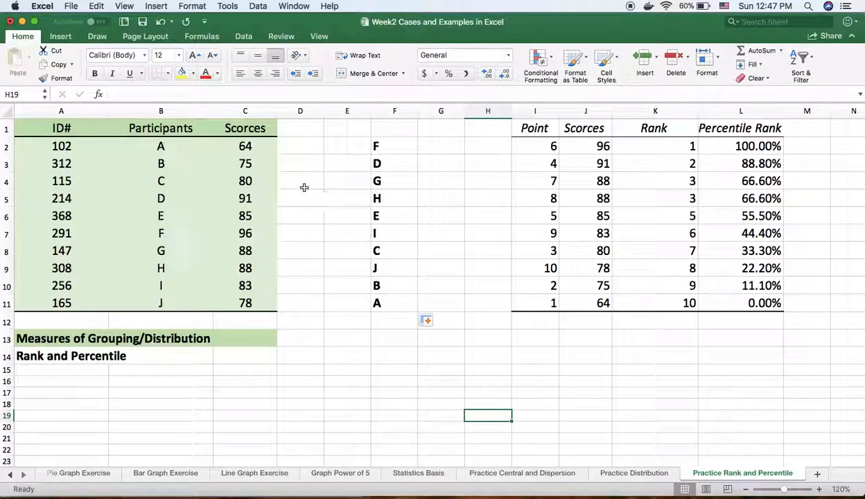
- Write the formula =INDEX(A2:A11,I2) in cell E2 to look up the ID# by point number
{"action": "left_click", "coordinate": [340, 147]}
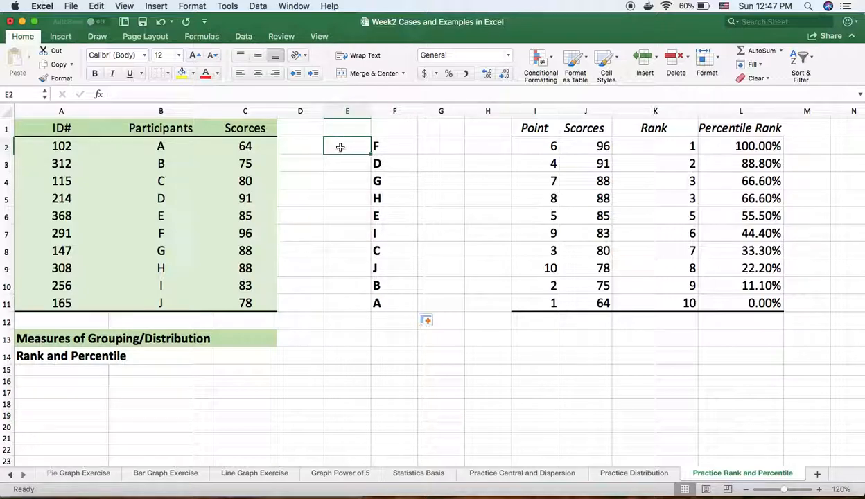
{"action": "type", "text": "=in"}
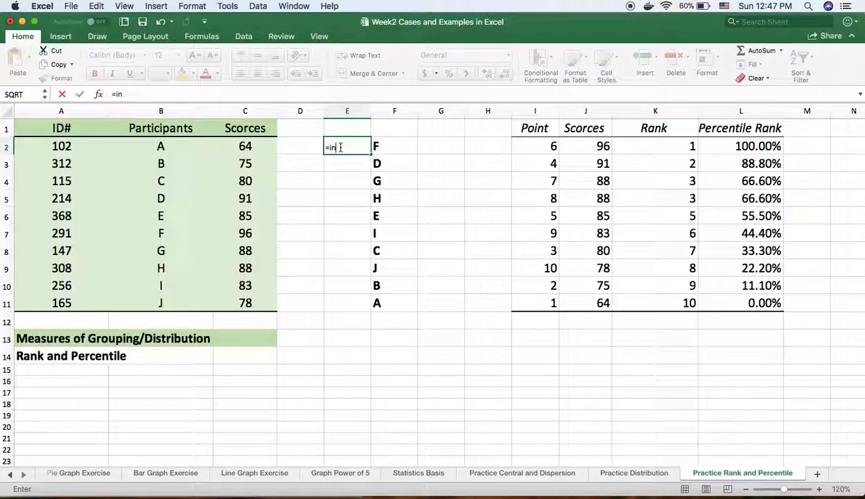
{"action": "type", "text": "dex("}
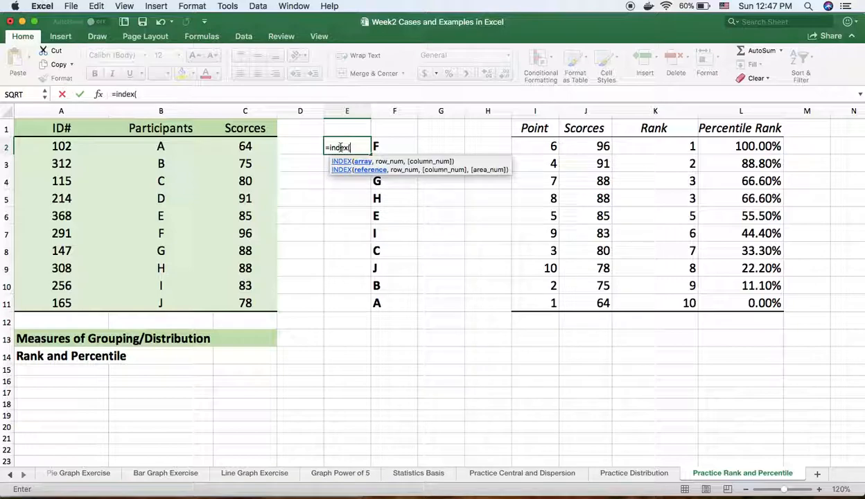
{"action": "left_click_drag", "start_coordinate": [62, 146], "coordinate": [63, 302]}
{"action": "type", "text": ","}
{"action": "left_click", "coordinate": [546, 147]}
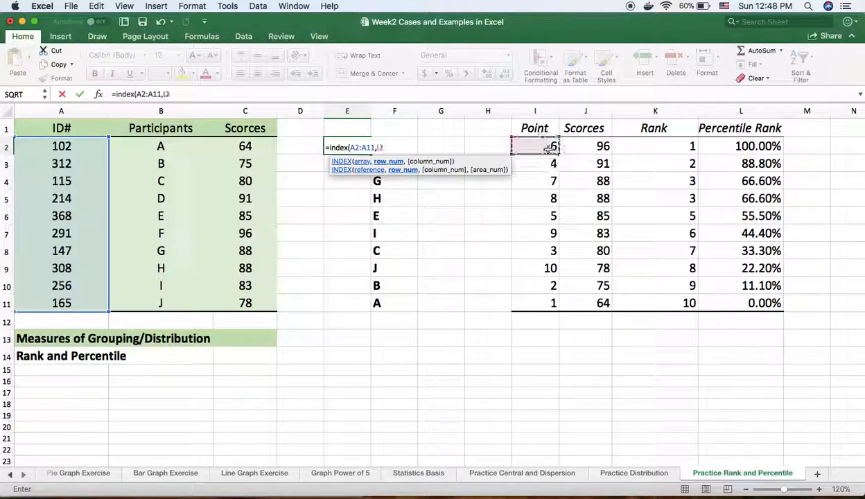
{"action": "type", "text": ")"}
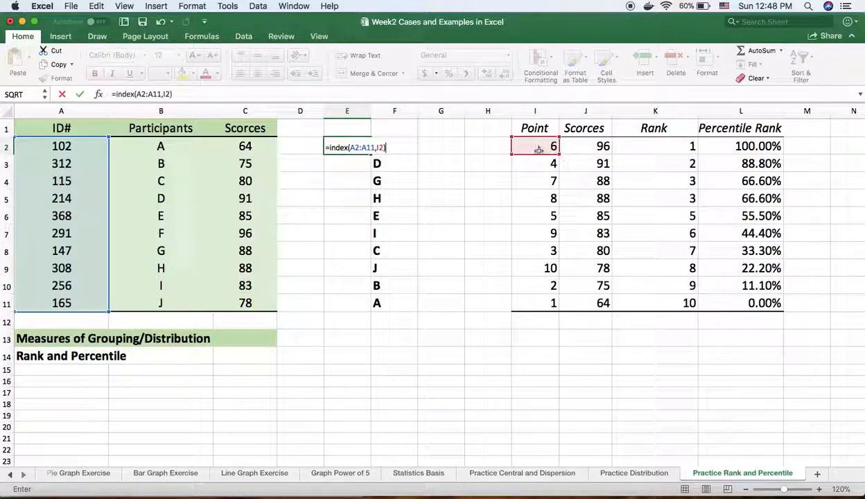
- Lock the row references of the ID# range in E2's formula as A$2:A$11 and enter the formula
{"action": "left_click", "coordinate": [354, 147]}
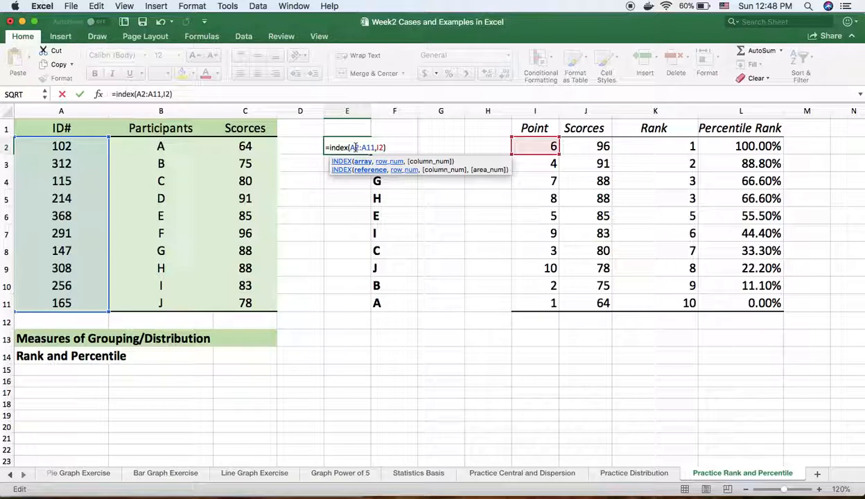
{"action": "type", "text": "$"}
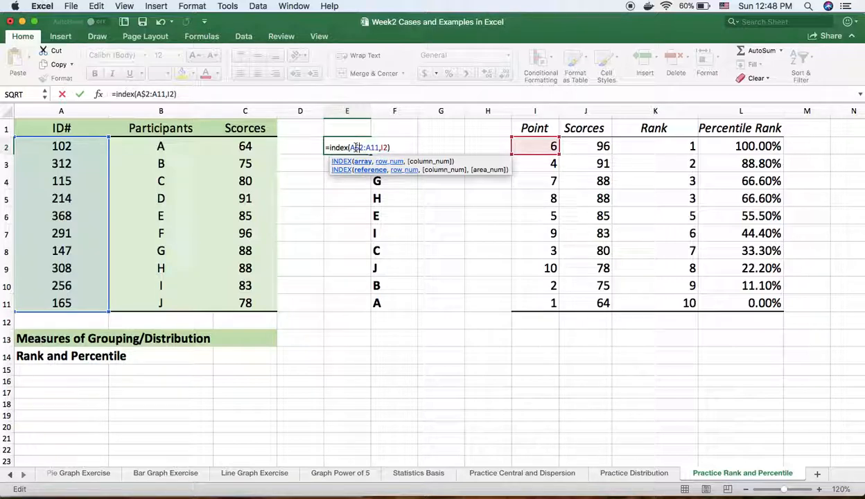
{"action": "left_click", "coordinate": [371, 148]}
{"action": "type", "text": "$"}
{"action": "key", "text": "Return"}
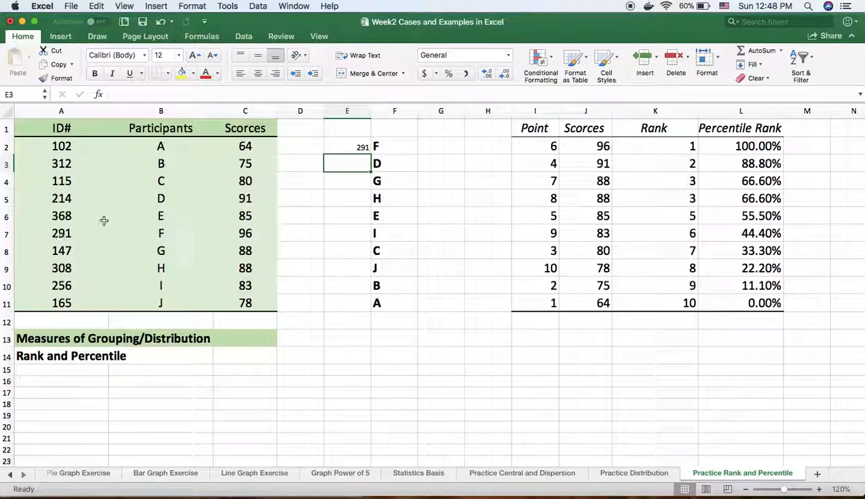
- Format the ID# result in cell E2 as bold with font size 18
{"action": "left_click", "coordinate": [357, 148]}
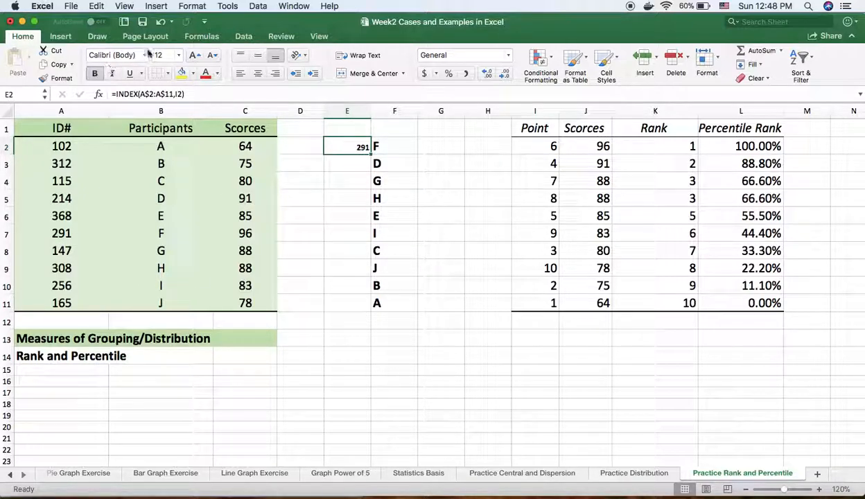
{"action": "left_click", "coordinate": [178, 55]}
{"action": "left_click", "coordinate": [168, 157]}
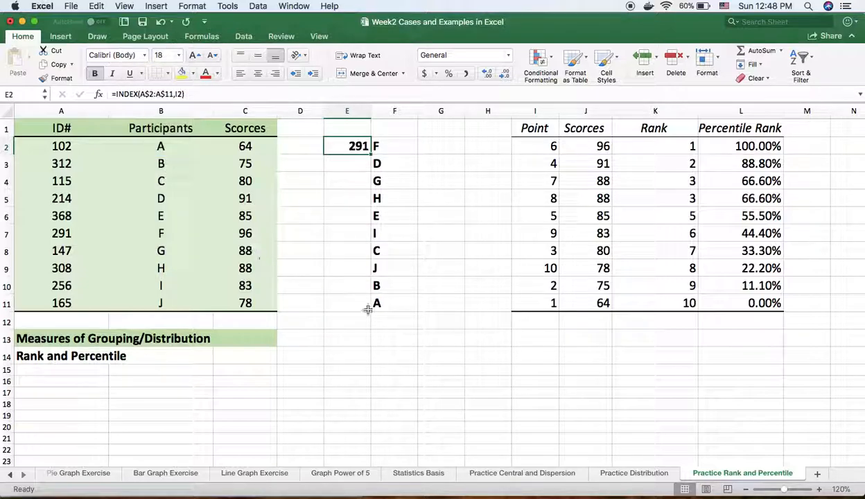
- Fill the ID# INDEX formula from cell E2 down to E11
{"action": "left_click", "coordinate": [433, 370]}
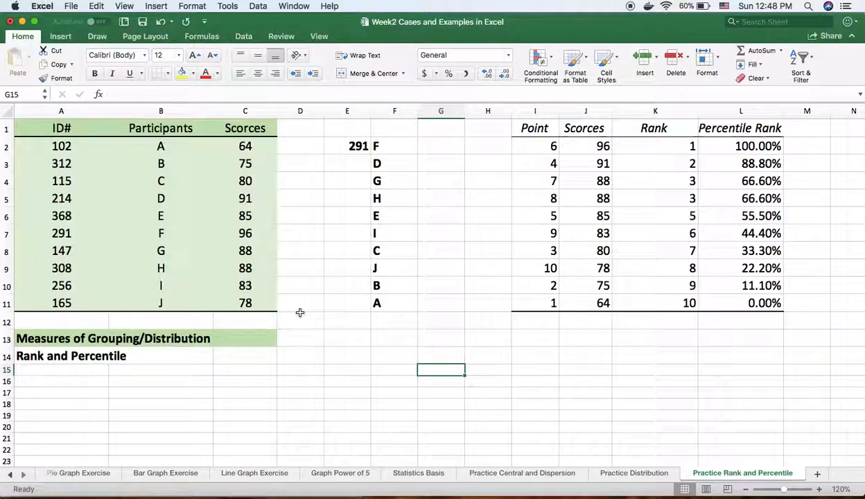
{"action": "left_click", "coordinate": [355, 145]}
{"action": "left_click_drag", "start_coordinate": [371, 155], "coordinate": [373, 307]}
{"action": "left_click", "coordinate": [450, 371]}
- Copy the ID# and Participants headers from A1:B1 and paste them into E1:F1 above the looked-up values
{"action": "left_click_drag", "start_coordinate": [63, 127], "coordinate": [156, 128]}
{"action": "right_click", "coordinate": [152, 130]}
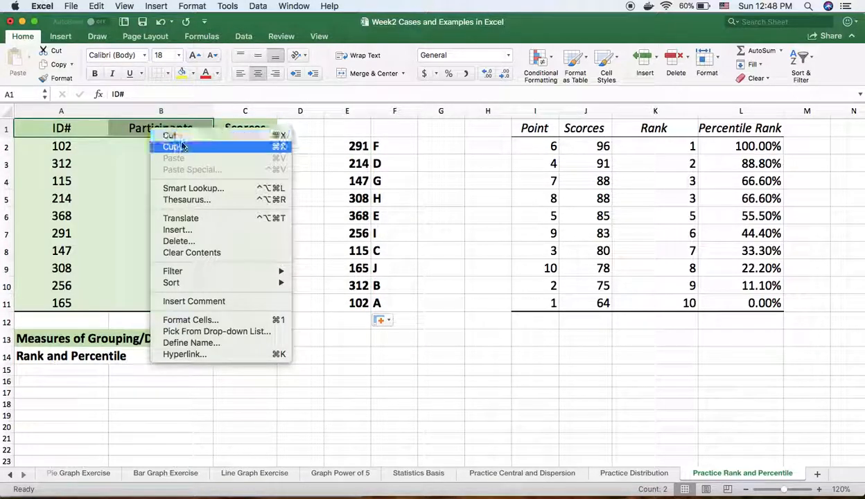
{"action": "left_click", "coordinate": [181, 147]}
{"action": "left_click", "coordinate": [348, 130]}
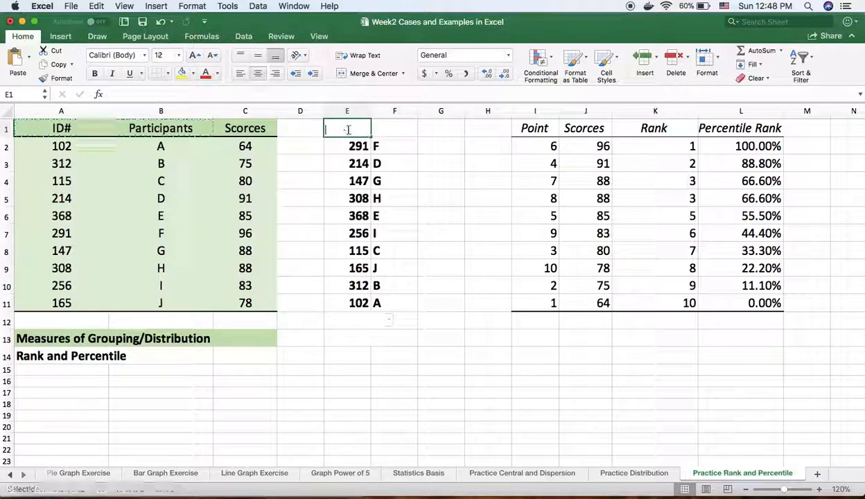
{"action": "left_click_drag", "start_coordinate": [351, 136], "coordinate": [399, 133]}
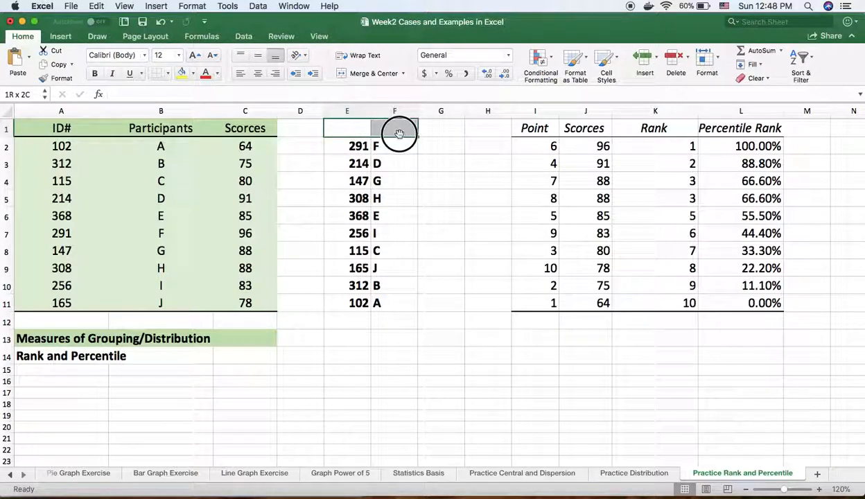
{"action": "right_click", "coordinate": [353, 126]}
{"action": "left_click", "coordinate": [384, 157]}
- Widen columns E and F to fit the Participants header and center the values in E2:F11
{"action": "left_click", "coordinate": [463, 335]}
{"action": "left_click_drag", "start_coordinate": [374, 113], "coordinate": [470, 113]}
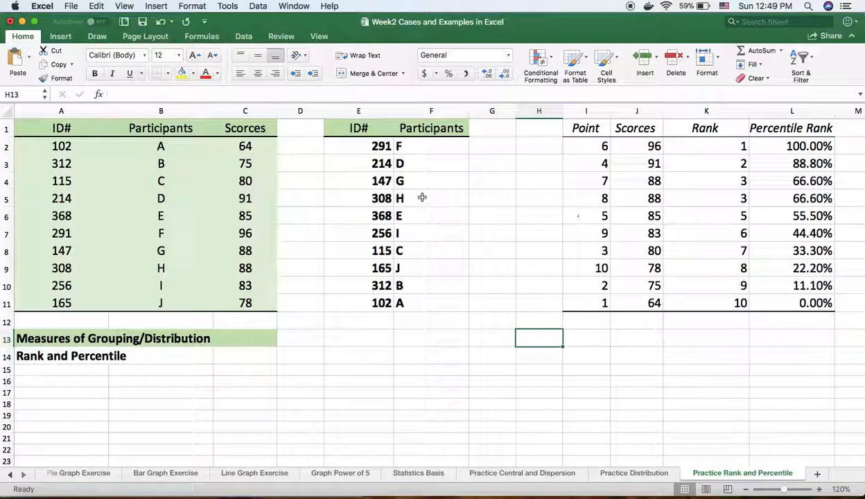
{"action": "left_click_drag", "start_coordinate": [348, 145], "coordinate": [454, 305]}
{"action": "left_click", "coordinate": [257, 73]}
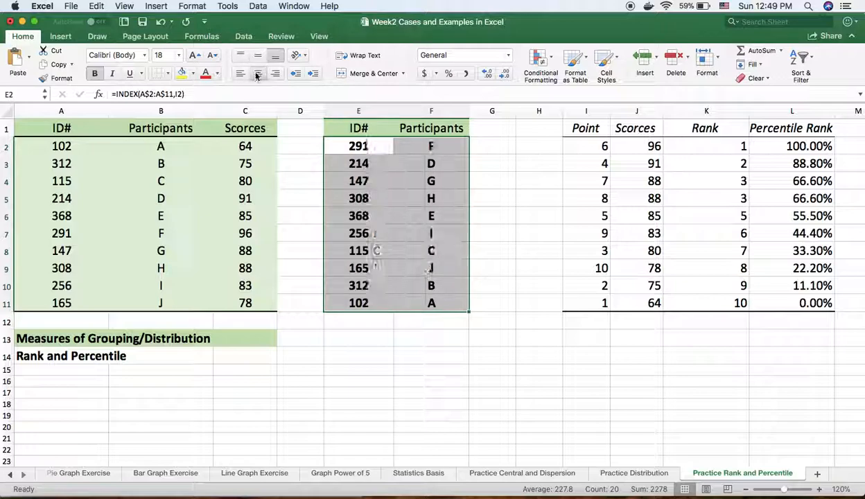
{"action": "left_click", "coordinate": [534, 367]}
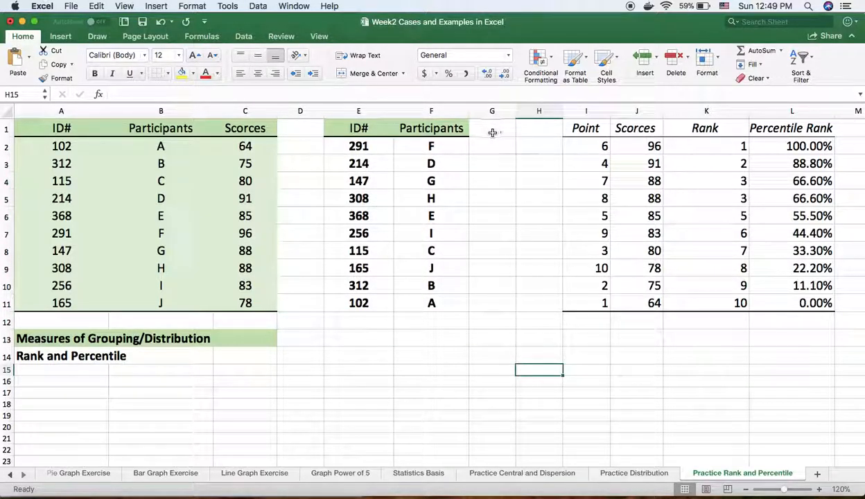
{"action": "left_click", "coordinate": [447, 332]}
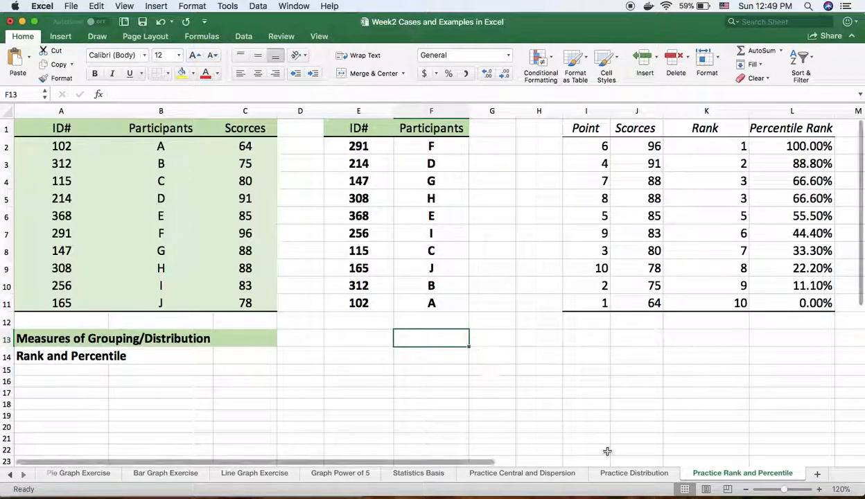
- Copy the range E1:L11 and paste it as values only starting at cell E14
{"action": "left_click_drag", "start_coordinate": [350, 128], "coordinate": [780, 309]}
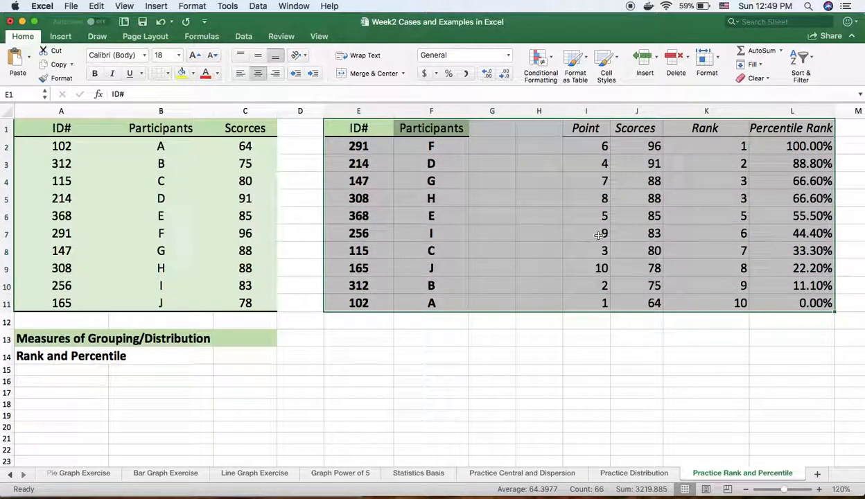
{"action": "right_click", "coordinate": [413, 194]}
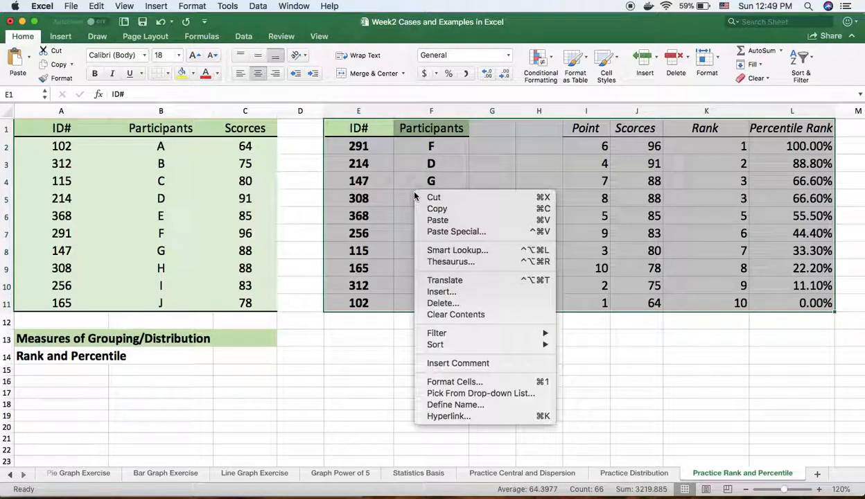
{"action": "left_click", "coordinate": [430, 209]}
{"action": "scroll", "coordinate": [861, 300], "scroll_direction": "down", "scroll_amount": 6}
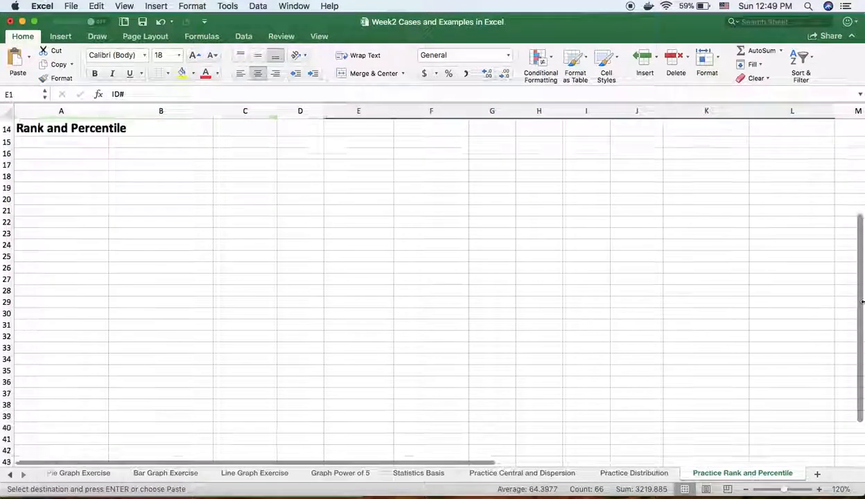
{"action": "scroll", "coordinate": [860, 309], "scroll_direction": "up", "scroll_amount": 5}
{"action": "scroll", "coordinate": [859, 314], "scroll_direction": "down", "scroll_amount": 1}
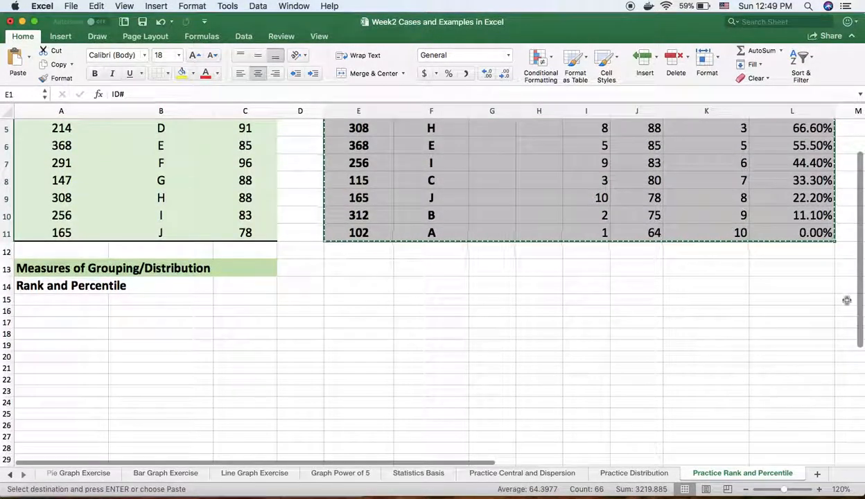
{"action": "left_click", "coordinate": [344, 286]}
{"action": "right_click", "coordinate": [345, 290]}
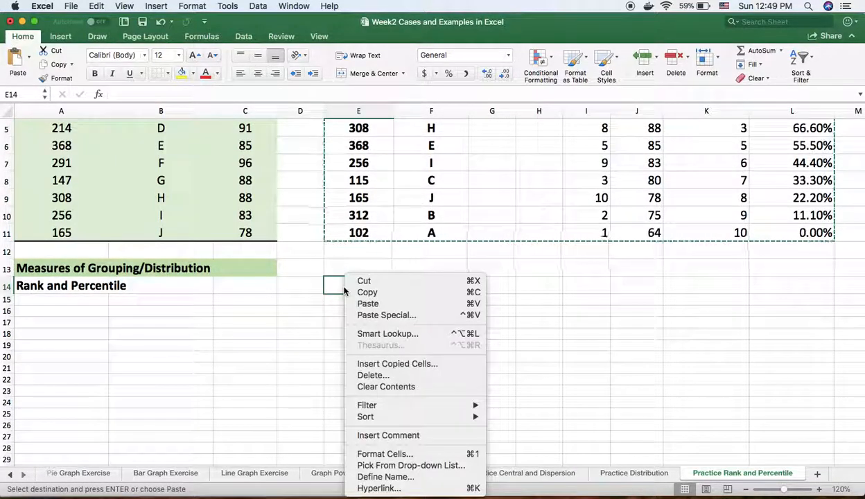
{"action": "left_click", "coordinate": [367, 315]}
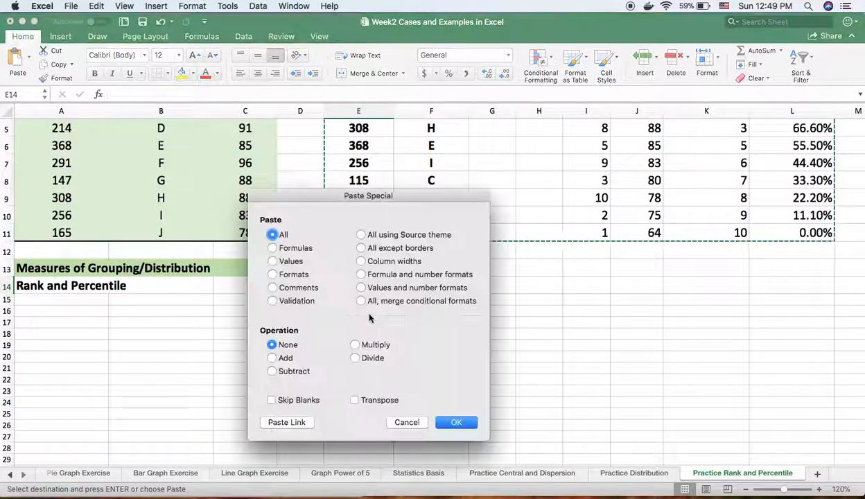
{"action": "left_click", "coordinate": [272, 261]}
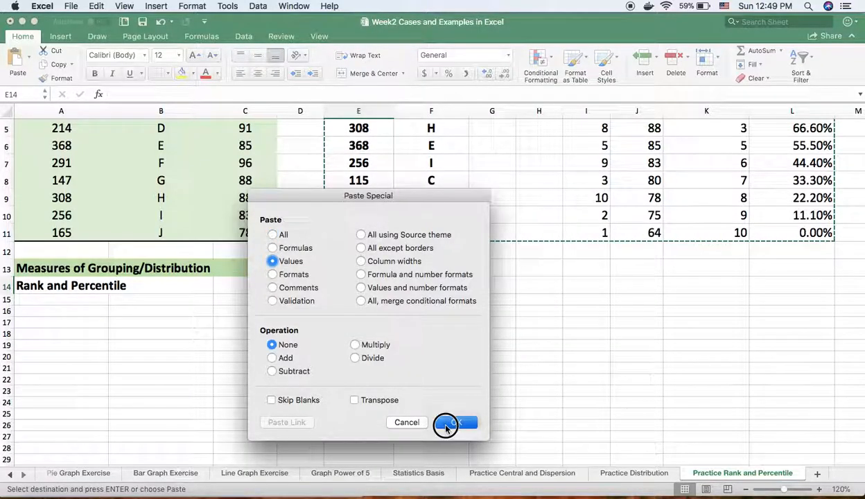
{"action": "left_click", "coordinate": [447, 422]}
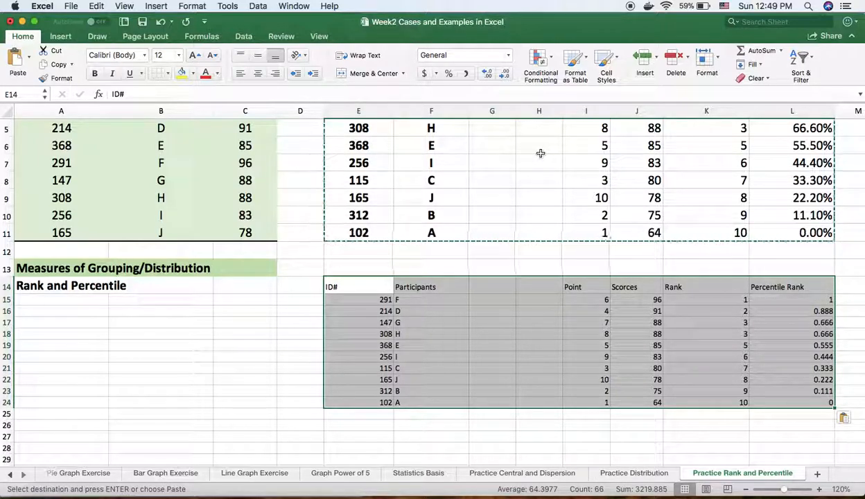
- Examine the INDEX formula behind participant cell F3 in the original lookup table
{"action": "scroll", "coordinate": [540, 152], "scroll_direction": "up", "scroll_amount": 4}
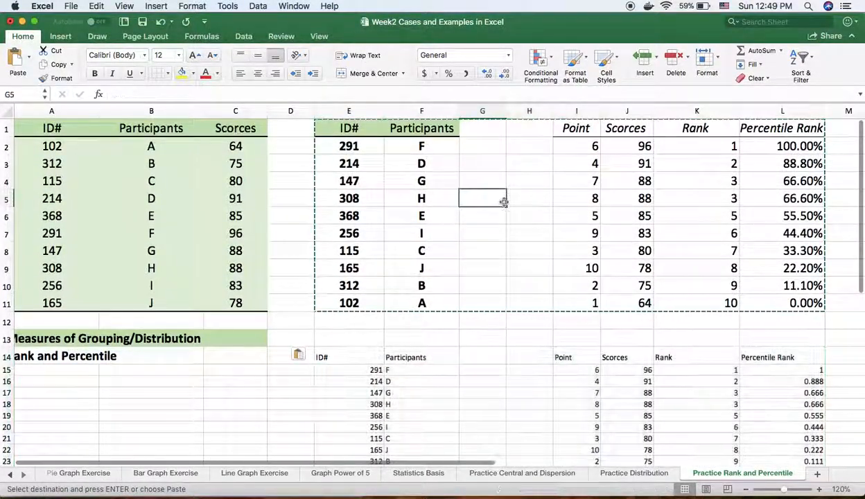
{"action": "left_click", "coordinate": [423, 163]}
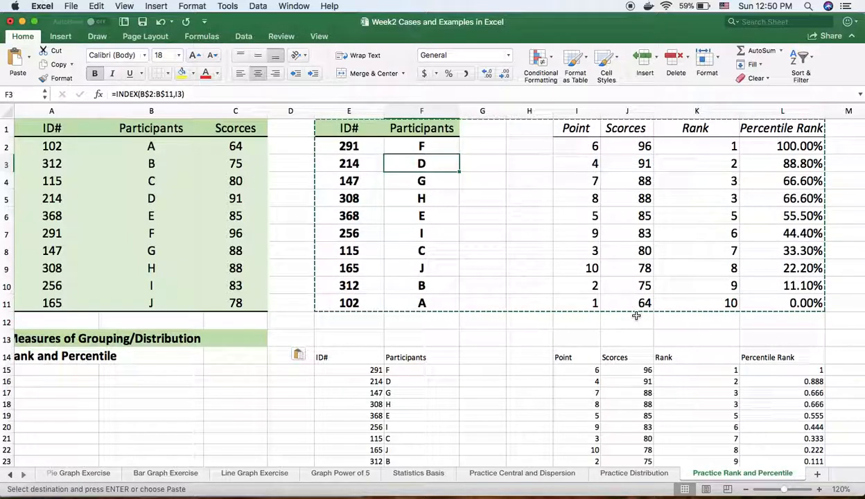
{"action": "scroll", "coordinate": [636, 316], "scroll_direction": "down", "scroll_amount": 5}
{"action": "scroll", "coordinate": [636, 315], "scroll_direction": "left", "scroll_amount": 1}
{"action": "scroll", "coordinate": [636, 316], "scroll_direction": "up", "scroll_amount": 5}
{"action": "scroll", "coordinate": [636, 315], "scroll_direction": "down", "scroll_amount": 4}
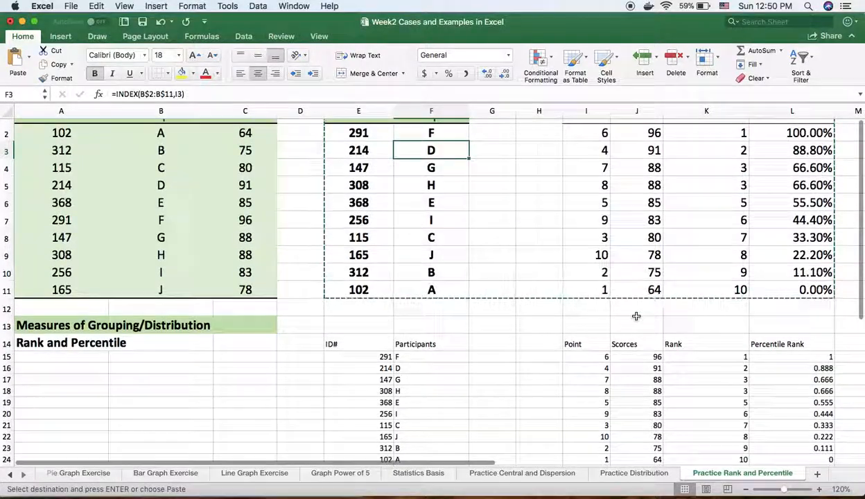
- Format the pasted table E14:L24 with font size 18 and center alignment
{"action": "left_click_drag", "start_coordinate": [340, 287], "coordinate": [828, 406]}
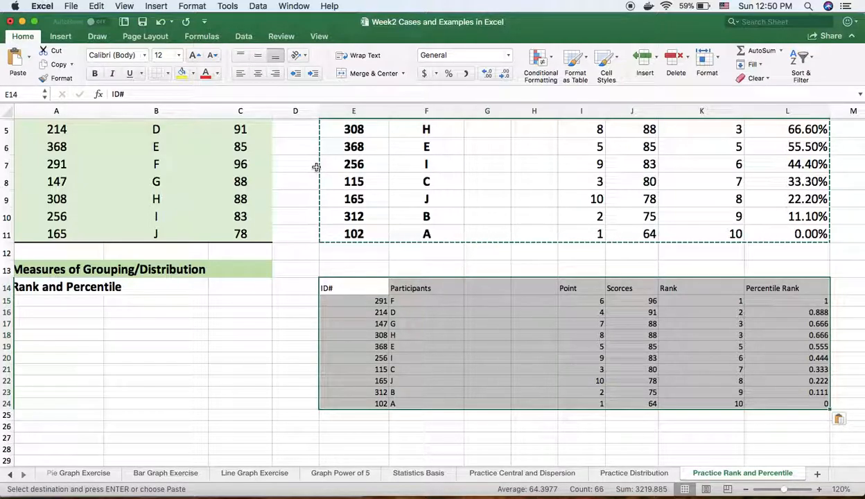
{"action": "scroll", "coordinate": [315, 167], "scroll_direction": "down", "scroll_amount": 2}
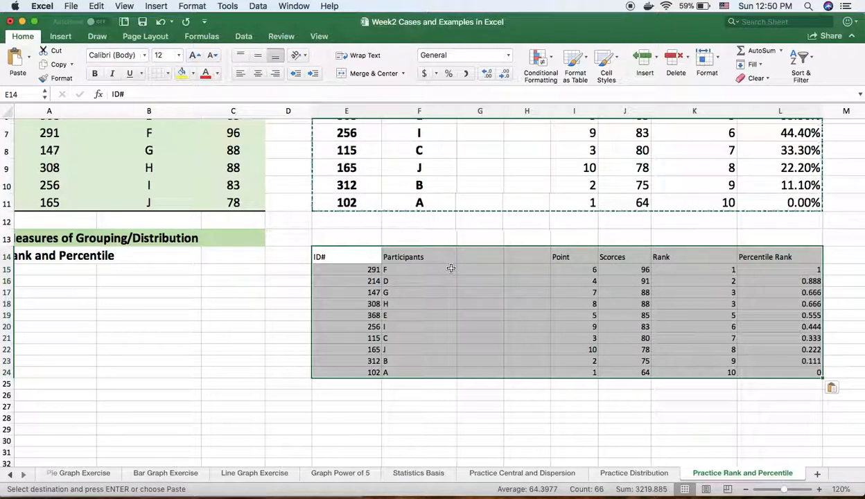
{"action": "left_click", "coordinate": [179, 55]}
{"action": "left_click", "coordinate": [168, 151]}
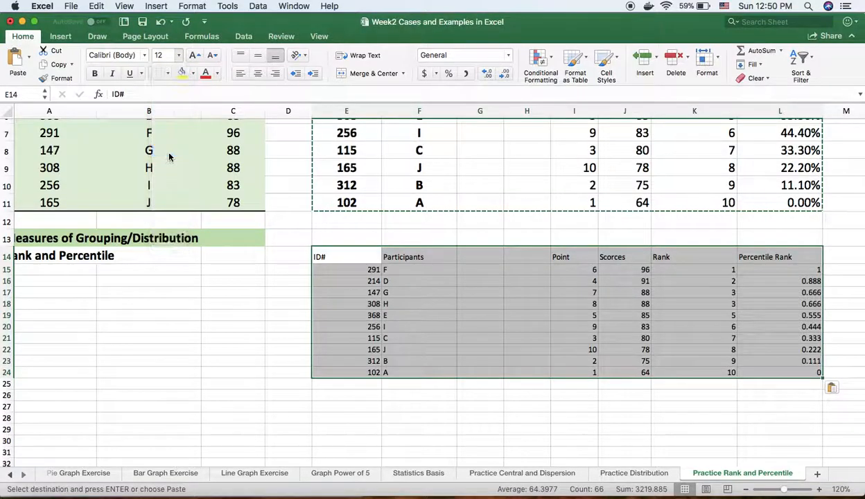
{"action": "left_click", "coordinate": [258, 75]}
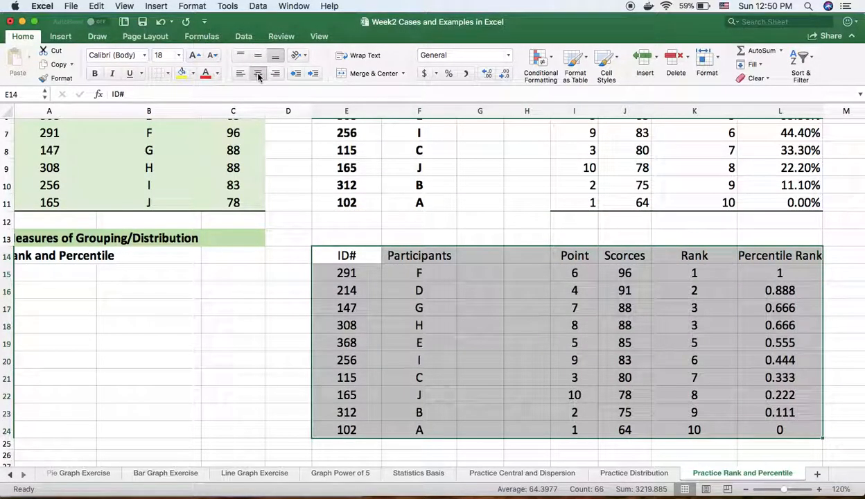
{"action": "left_click", "coordinate": [480, 290]}
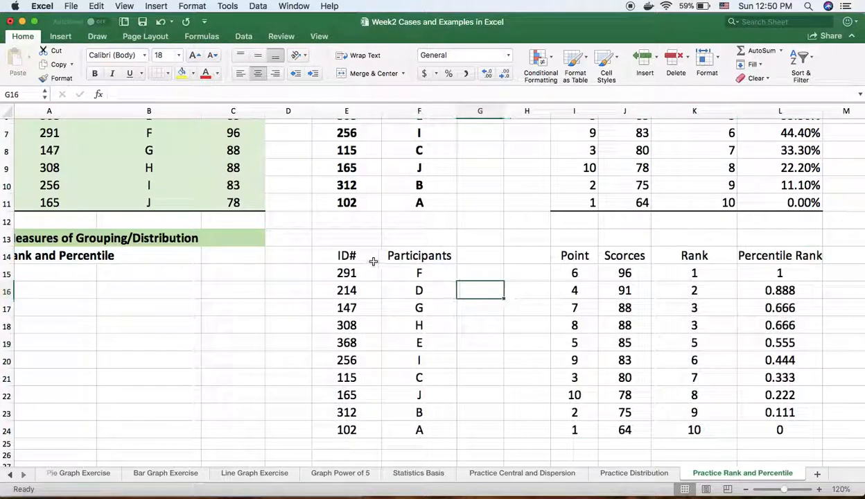
- Clear the contents of G14:I24 to remove the Point column from the pasted table
{"action": "left_click_drag", "start_coordinate": [473, 257], "coordinate": [558, 436]}
{"action": "right_click", "coordinate": [499, 266]}
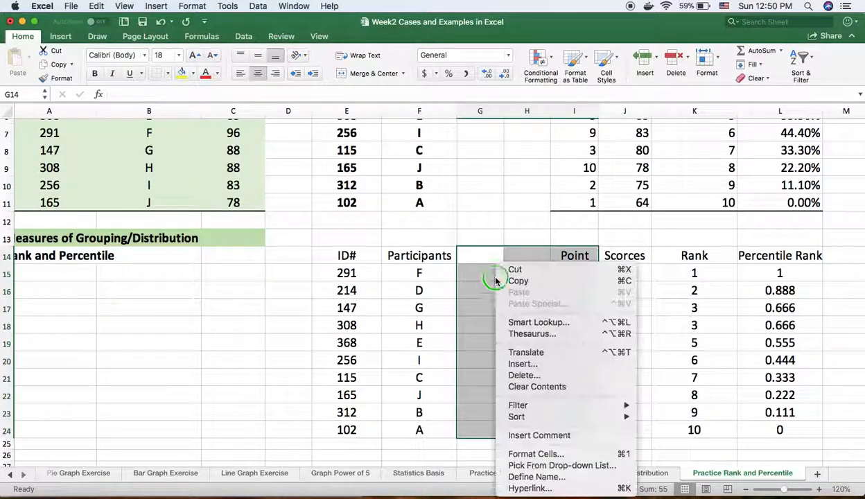
{"action": "left_click", "coordinate": [536, 387]}
- Copy the ID# and Participants columns in E14:F24 and paste them at H14 beside the scores
{"action": "left_click_drag", "start_coordinate": [340, 255], "coordinate": [416, 428]}
{"action": "right_click", "coordinate": [335, 256]}
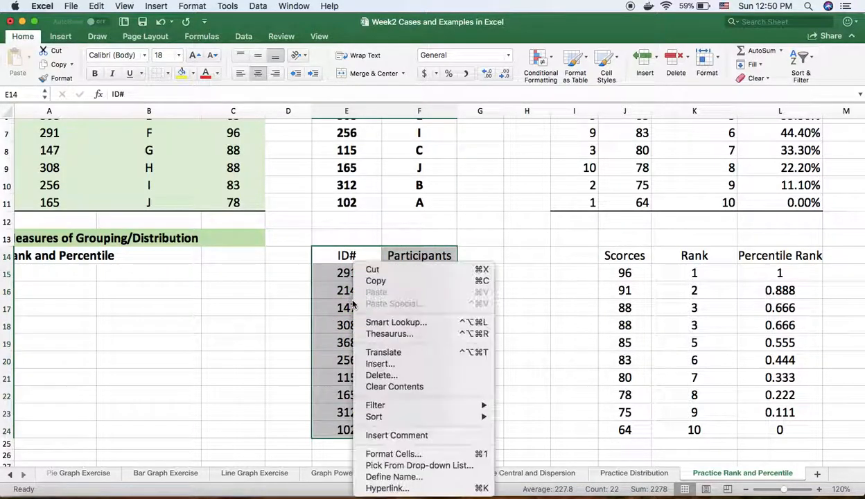
{"action": "left_click", "coordinate": [366, 279]}
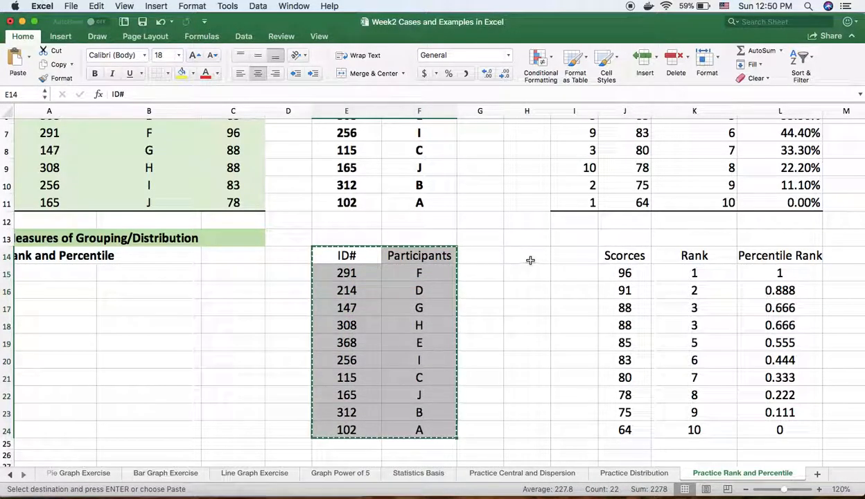
{"action": "left_click", "coordinate": [527, 258]}
{"action": "right_click", "coordinate": [527, 261]}
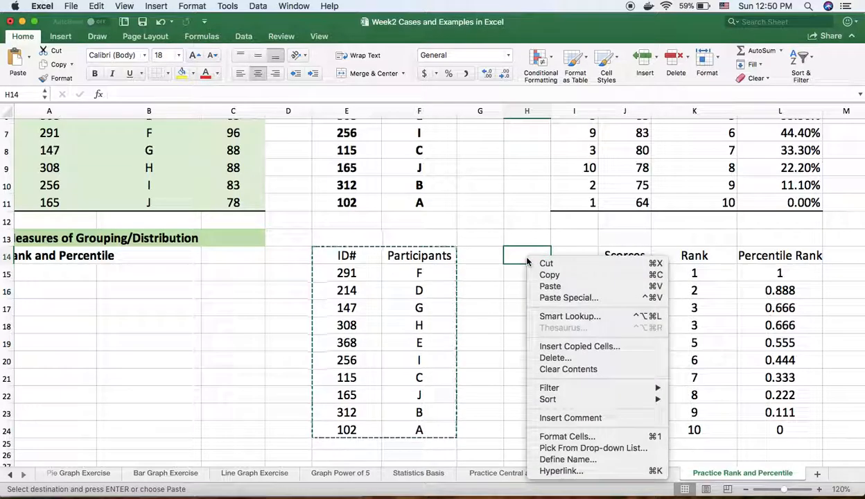
{"action": "left_click", "coordinate": [551, 287]}
- Clear the original ID# and Participants cells in E14:F25
{"action": "left_click_drag", "start_coordinate": [353, 262], "coordinate": [441, 444]}
{"action": "right_click", "coordinate": [393, 335]}
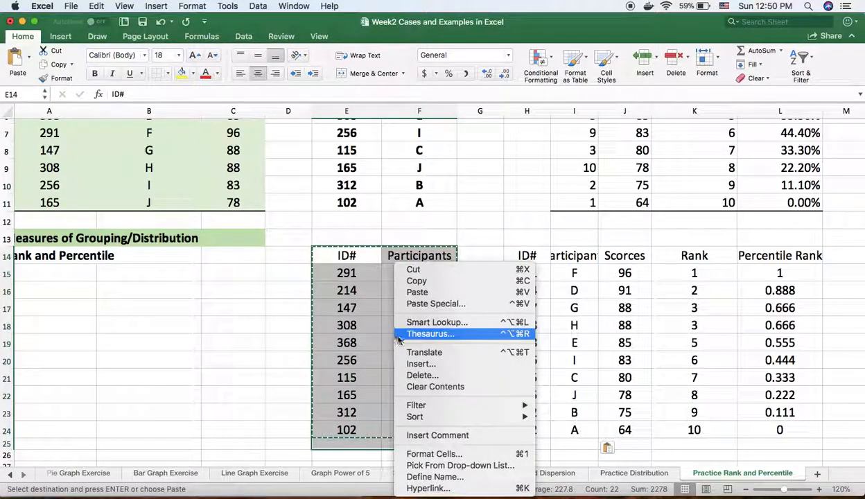
{"action": "left_click", "coordinate": [444, 387]}
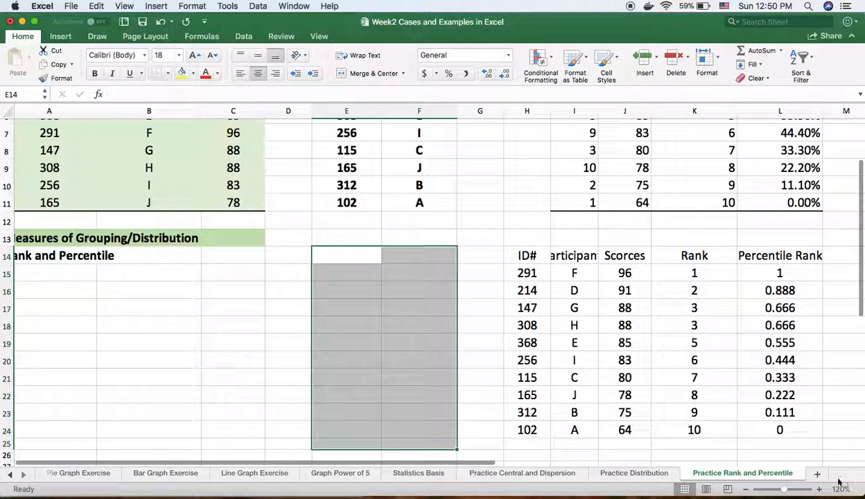
- Fill the table H14:L24 with the lightest theme green and widen column I to fit the Participants header
{"action": "scroll", "coordinate": [485, 463], "scroll_direction": "up", "scroll_amount": 1}
{"action": "scroll", "coordinate": [485, 463], "scroll_direction": "left", "scroll_amount": 1}
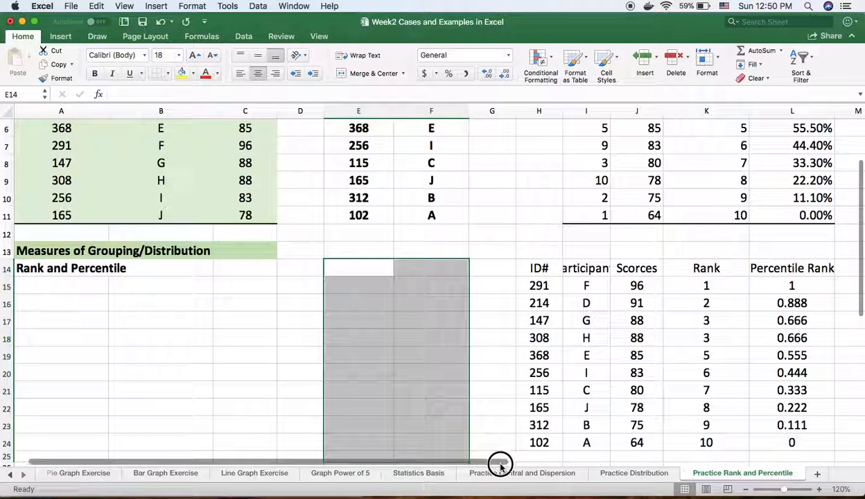
{"action": "left_click_drag", "start_coordinate": [538, 268], "coordinate": [782, 438]}
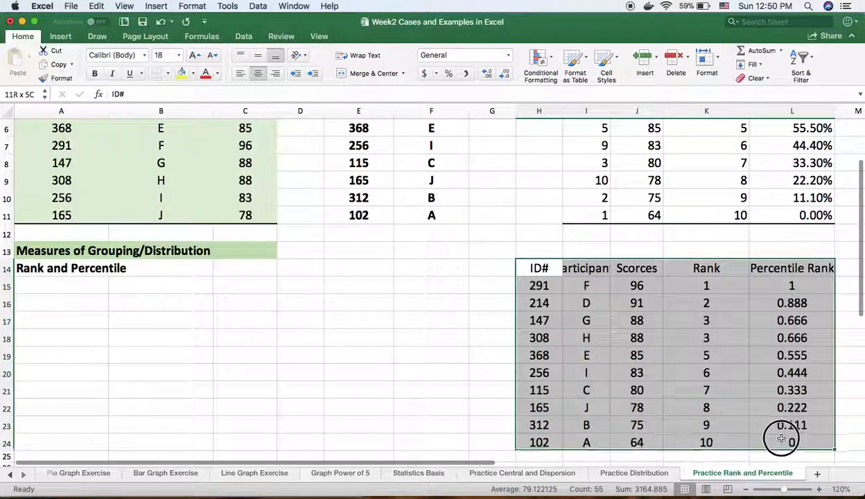
{"action": "left_click", "coordinate": [193, 74]}
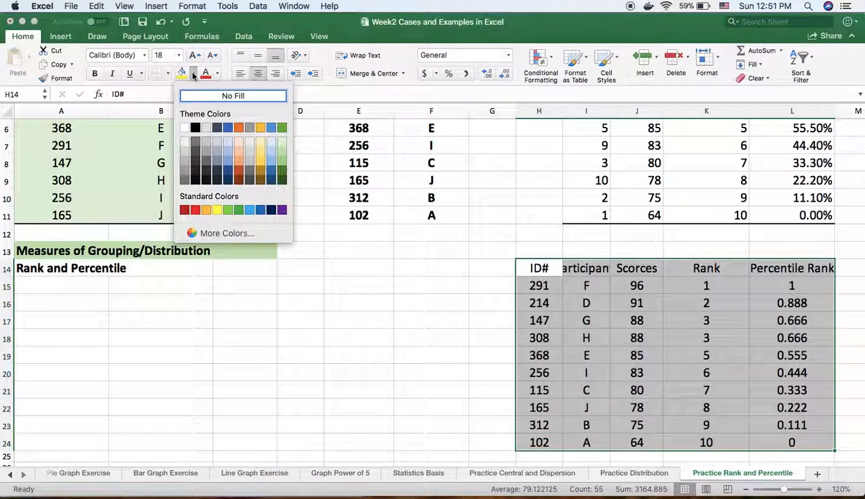
{"action": "left_click", "coordinate": [281, 144]}
{"action": "left_click", "coordinate": [586, 337]}
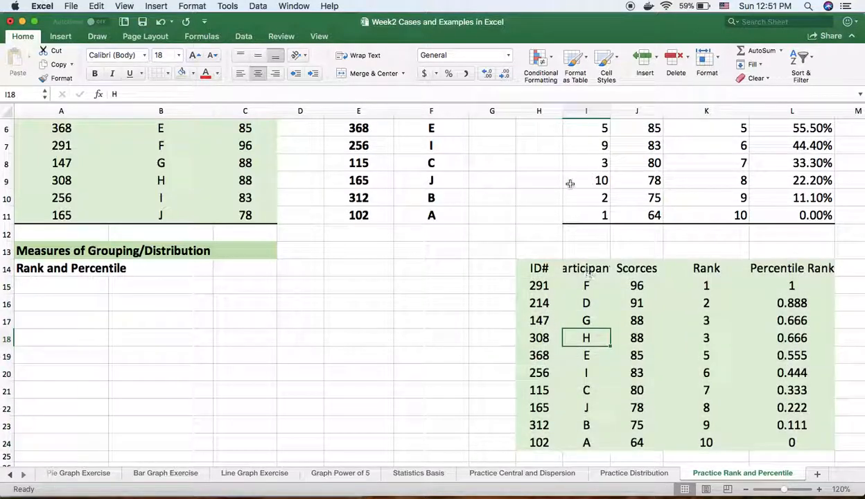
{"action": "left_click_drag", "start_coordinate": [564, 114], "coordinate": [640, 111]}
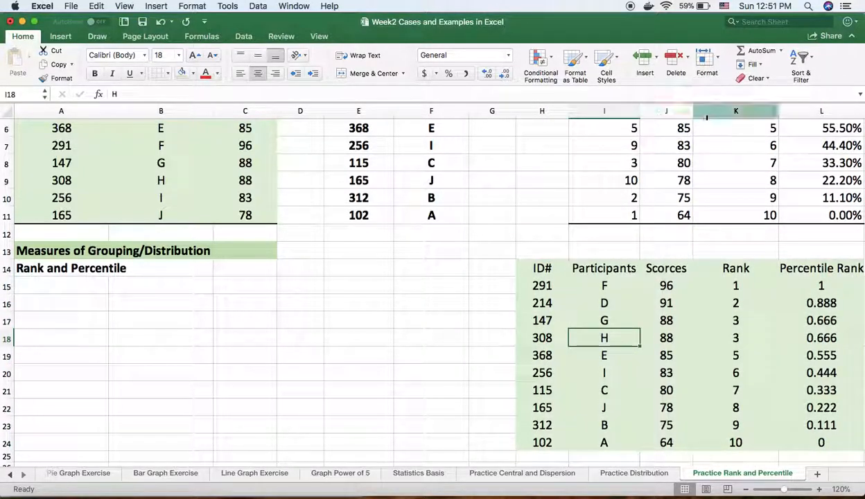
- Widen column J slightly and fill the header row H14:L14 with the second-lightest theme green
{"action": "left_click_drag", "start_coordinate": [692, 109], "coordinate": [704, 110]}
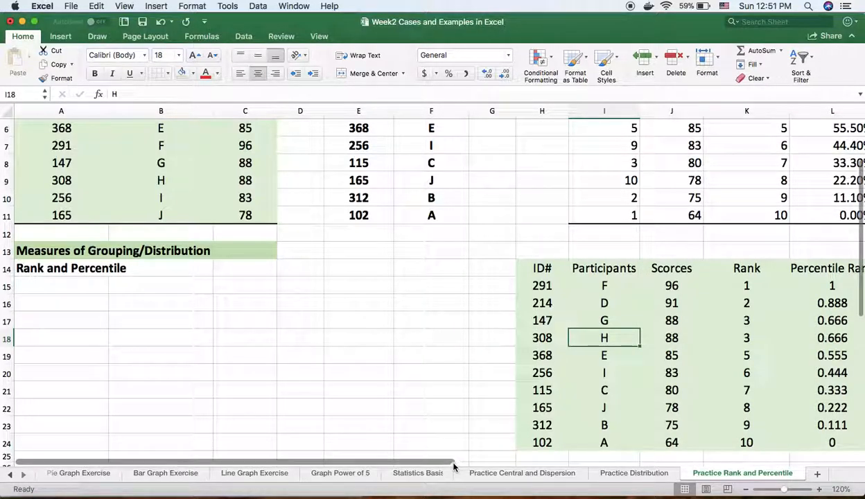
{"action": "left_click_drag", "start_coordinate": [448, 463], "coordinate": [531, 470]}
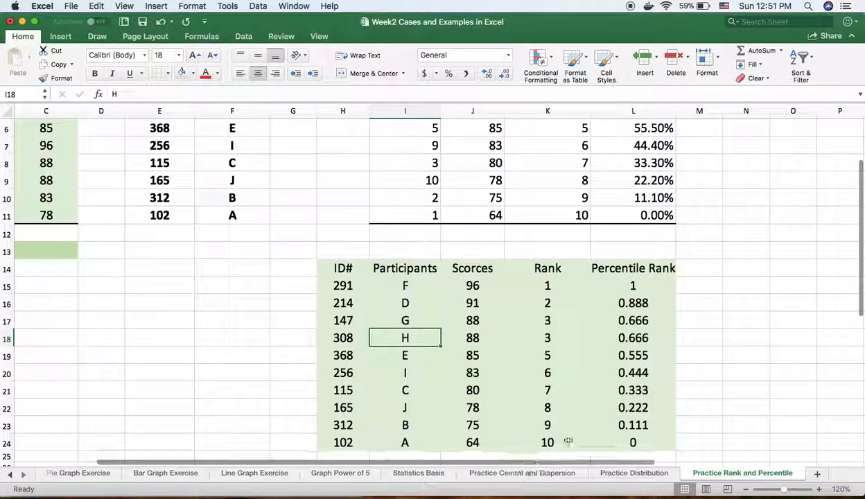
{"action": "left_click_drag", "start_coordinate": [861, 300], "coordinate": [858, 330]}
{"action": "left_click_drag", "start_coordinate": [332, 216], "coordinate": [635, 219]}
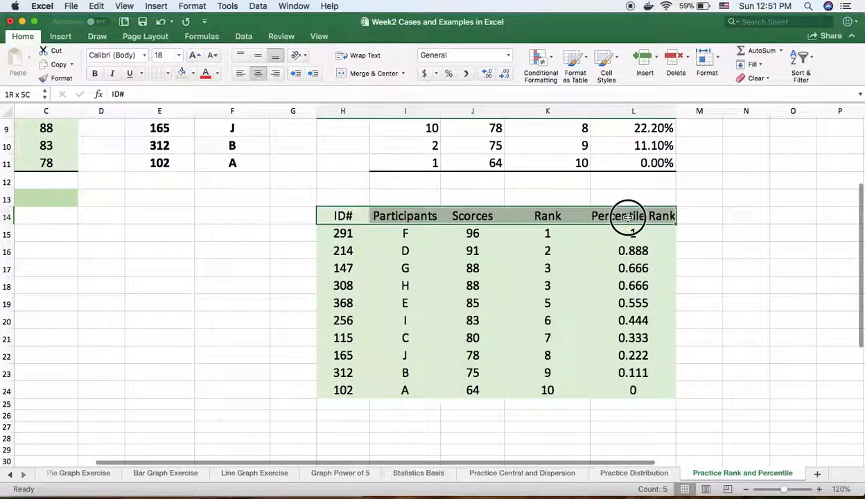
{"action": "left_click", "coordinate": [194, 73]}
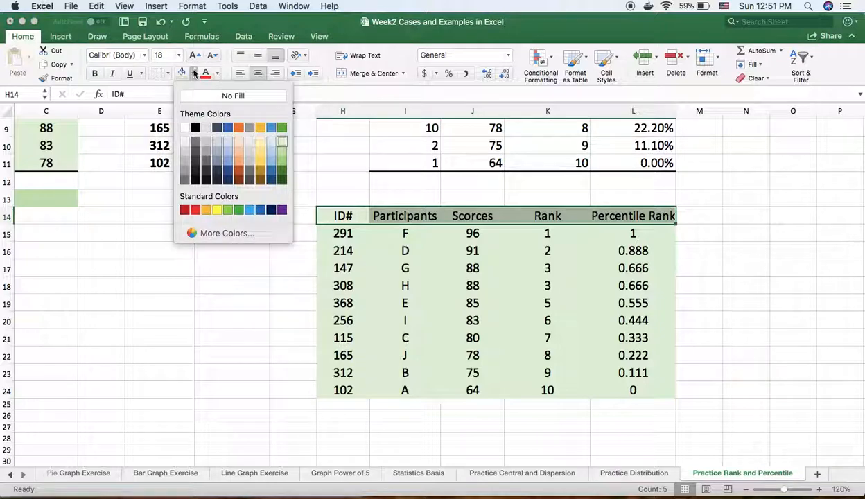
{"action": "left_click", "coordinate": [282, 151]}
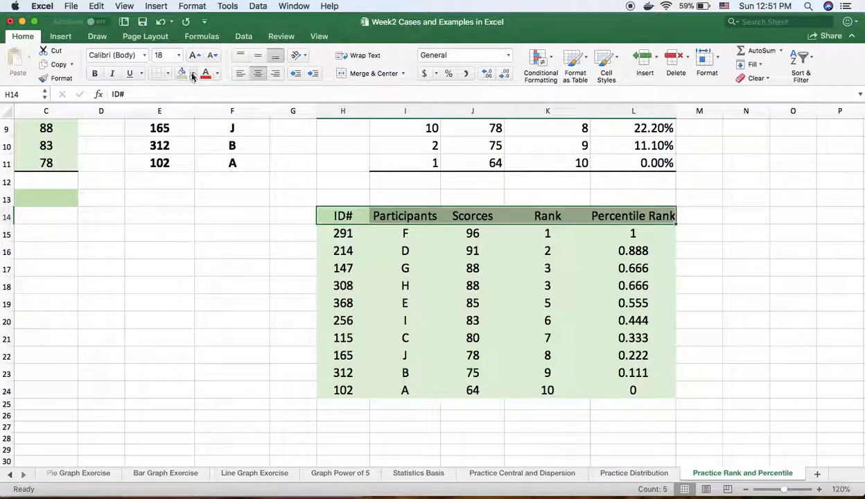
- Apply a top and thick bottom border to the header row H14:L14
{"action": "left_click", "coordinate": [167, 75]}
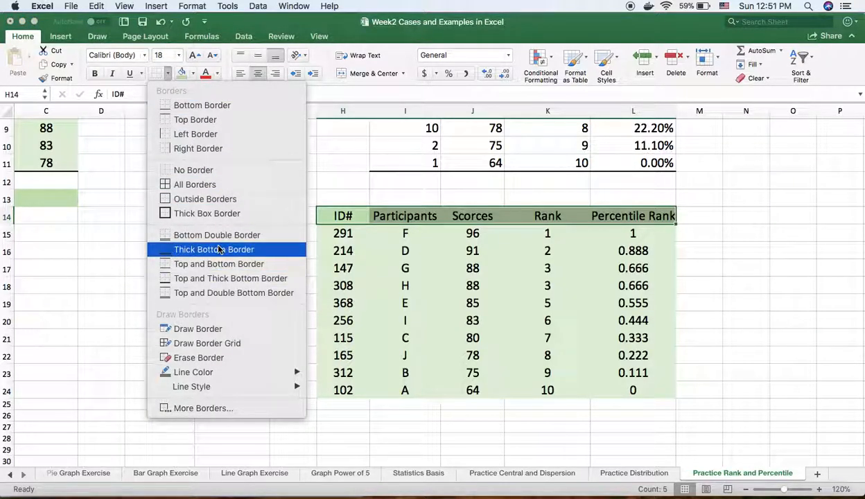
{"action": "left_click", "coordinate": [167, 278]}
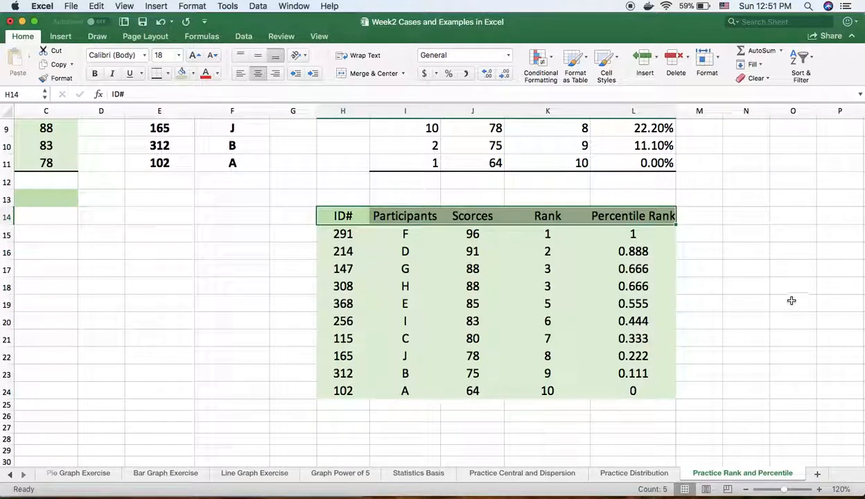
{"action": "left_click", "coordinate": [758, 289]}
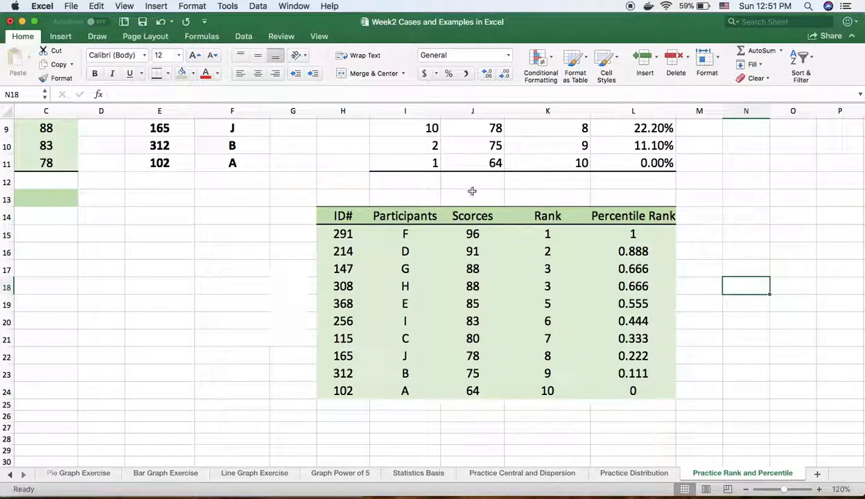
- Bold the headers in H14:L14 and widen column L slightly to fit the Percentile Rank header
{"action": "left_click_drag", "start_coordinate": [341, 217], "coordinate": [633, 216]}
{"action": "left_click", "coordinate": [95, 74]}
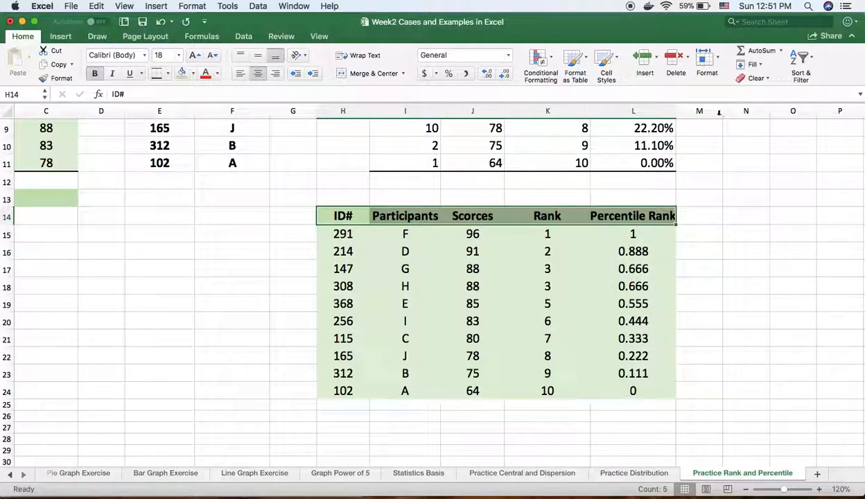
{"action": "left_click_drag", "start_coordinate": [676, 112], "coordinate": [682, 110]}
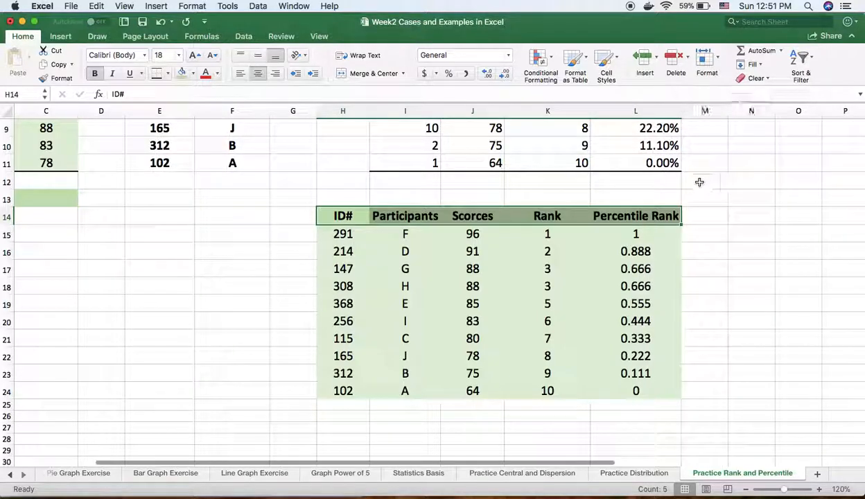
{"action": "left_click", "coordinate": [773, 281]}
- Add a thick bottom border to the table body H15:L24
{"action": "left_click_drag", "start_coordinate": [350, 236], "coordinate": [636, 391]}
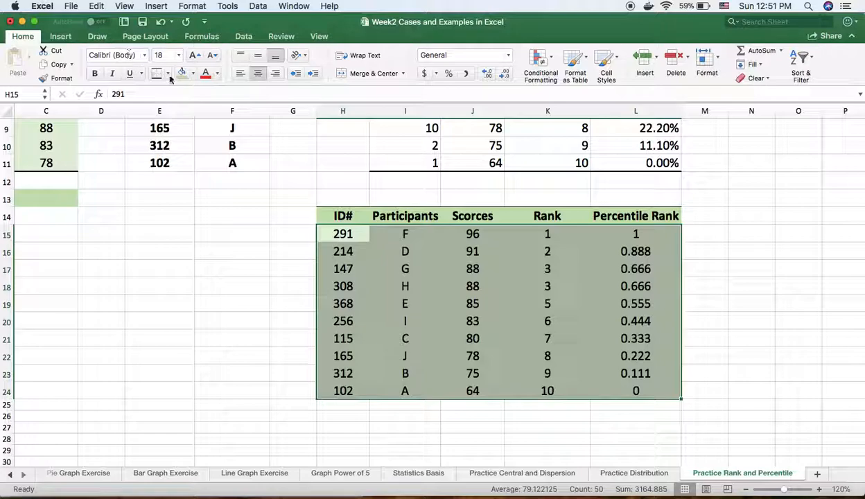
{"action": "left_click", "coordinate": [168, 73]}
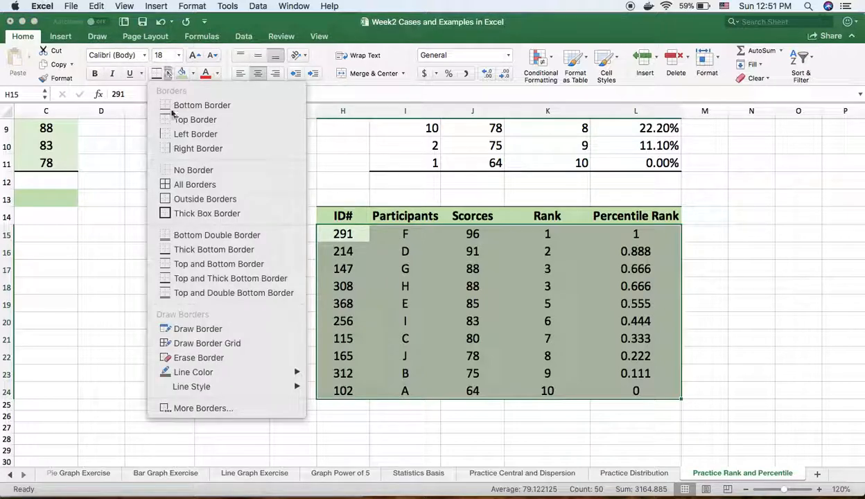
{"action": "left_click", "coordinate": [167, 251]}
{"action": "left_click", "coordinate": [770, 340]}
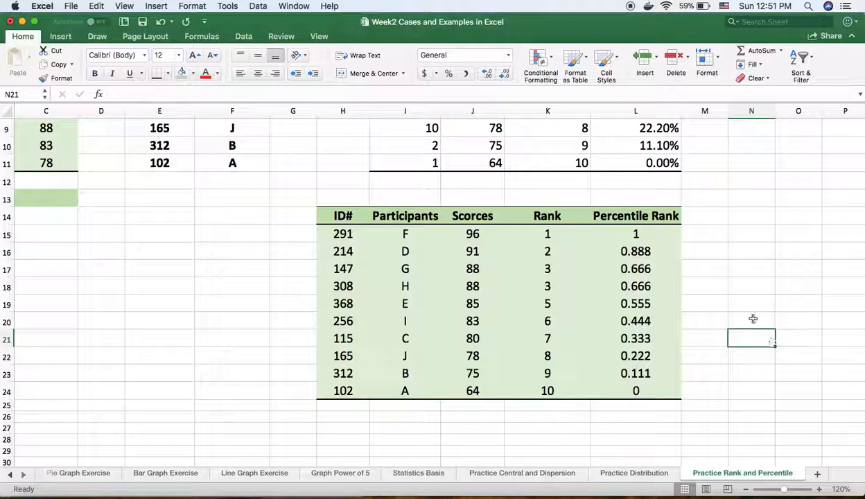
- Format the Percentile Rank values in L15:L24 as percentages with two decimal places
{"action": "left_click_drag", "start_coordinate": [623, 239], "coordinate": [657, 394]}
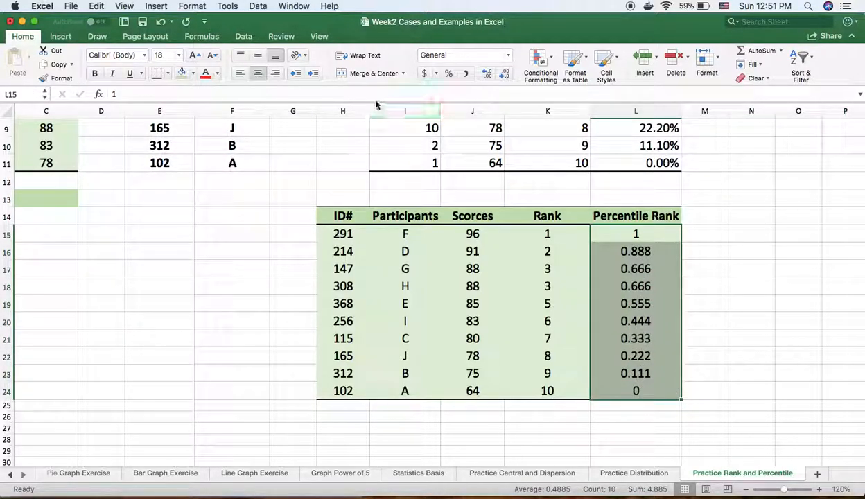
{"action": "left_click", "coordinate": [449, 73]}
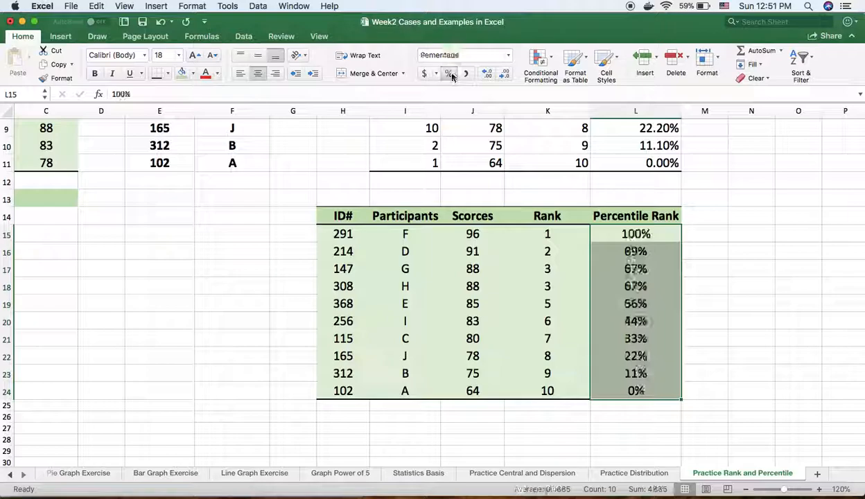
{"action": "left_click", "coordinate": [488, 75]}
{"action": "left_click", "coordinate": [488, 75]}
{"action": "left_click", "coordinate": [751, 321]}
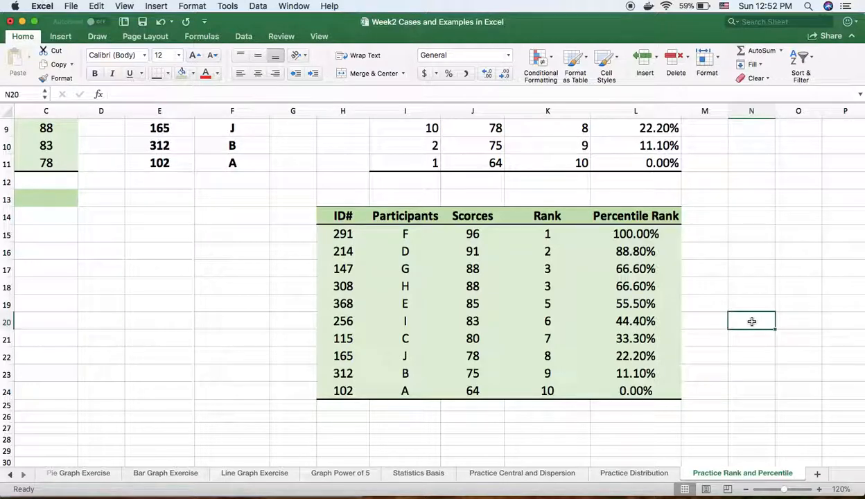
- Change the header in L14 to "Percentile Rank(%)"
{"action": "double_click", "coordinate": [677, 217]}
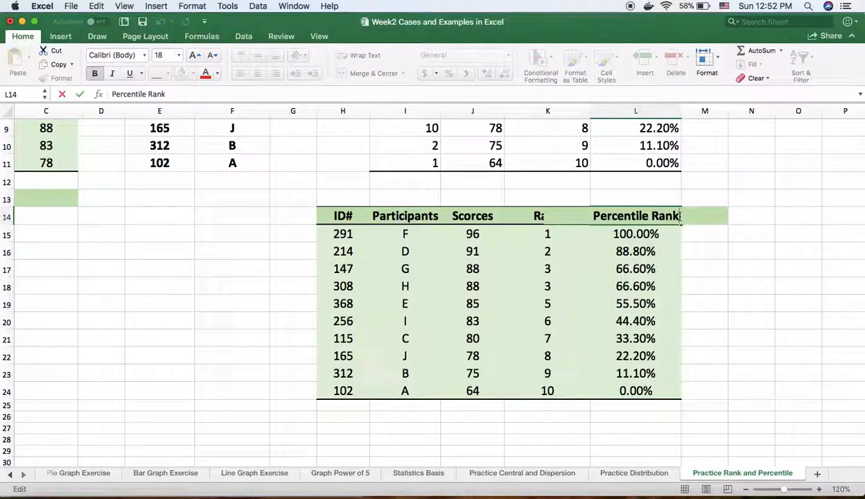
{"action": "type", "text": "%)"}
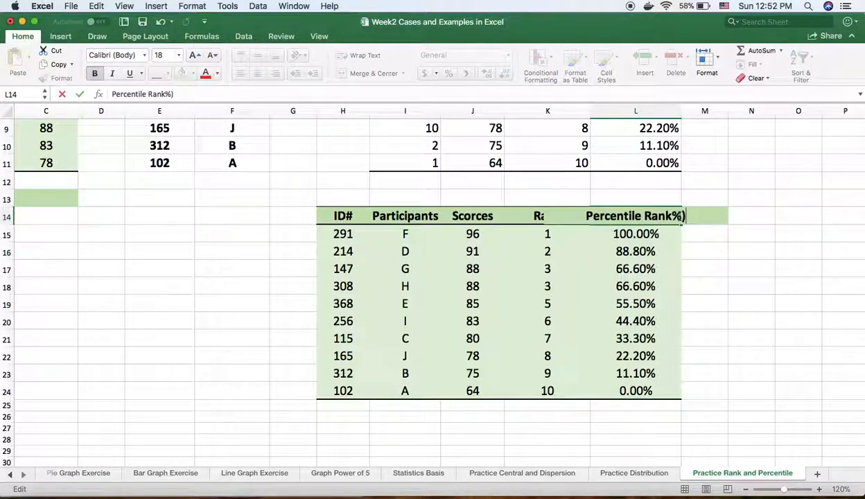
{"action": "key", "text": "BackSpace"}
{"action": "key", "text": "BackSpace"}
{"action": "type", "text": "("}
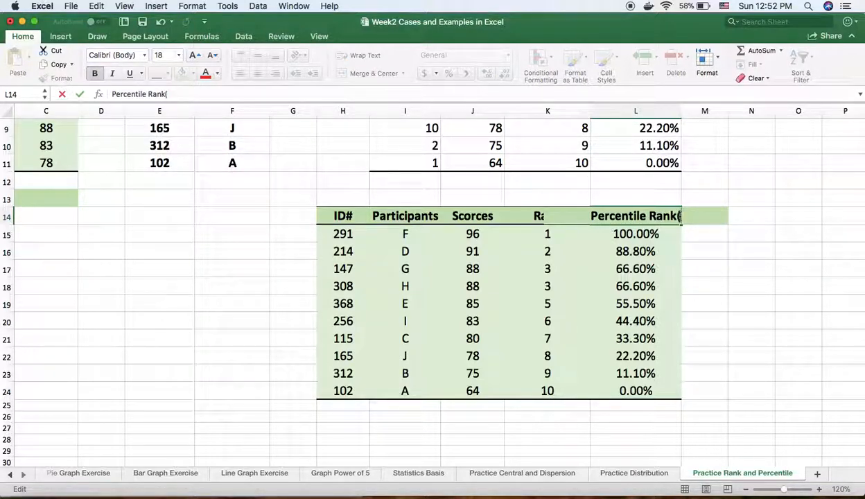
{"action": "type", "text": "%)"}
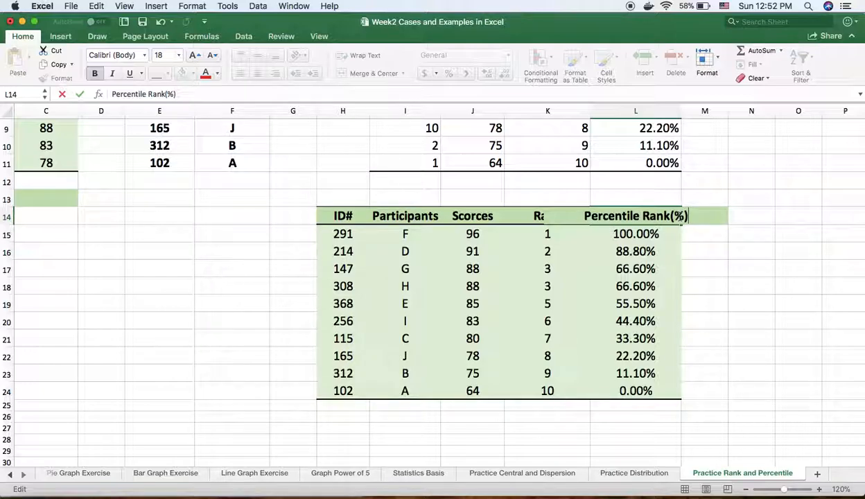
{"action": "left_click", "coordinate": [763, 319]}
- Try to convert the percentage in L15 to a plain number with the formula =100*100% and the General format
{"action": "left_click", "coordinate": [637, 235]}
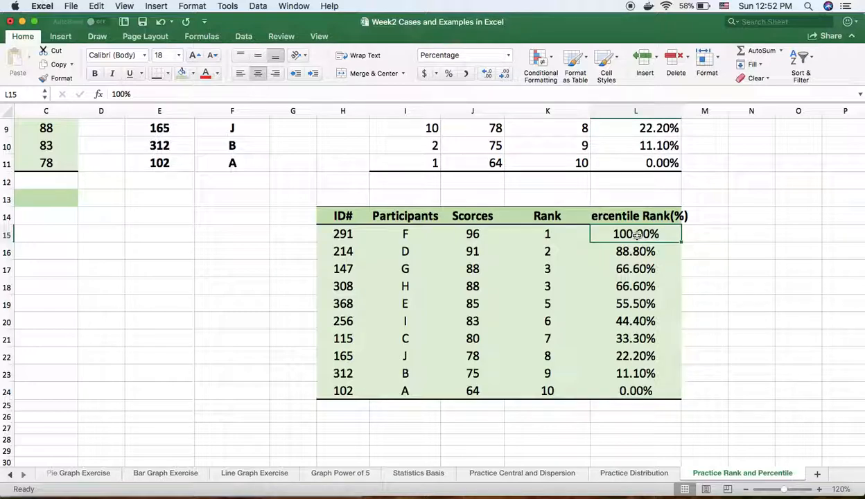
{"action": "left_click", "coordinate": [131, 95]}
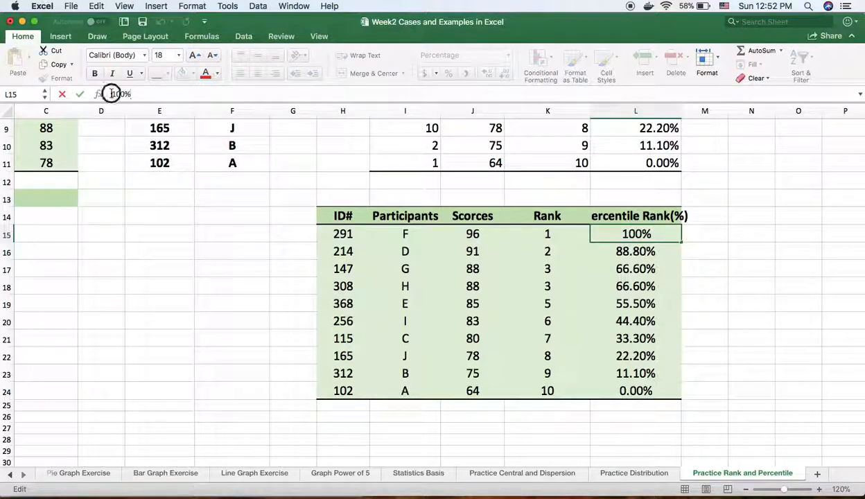
{"action": "type", "text": "="}
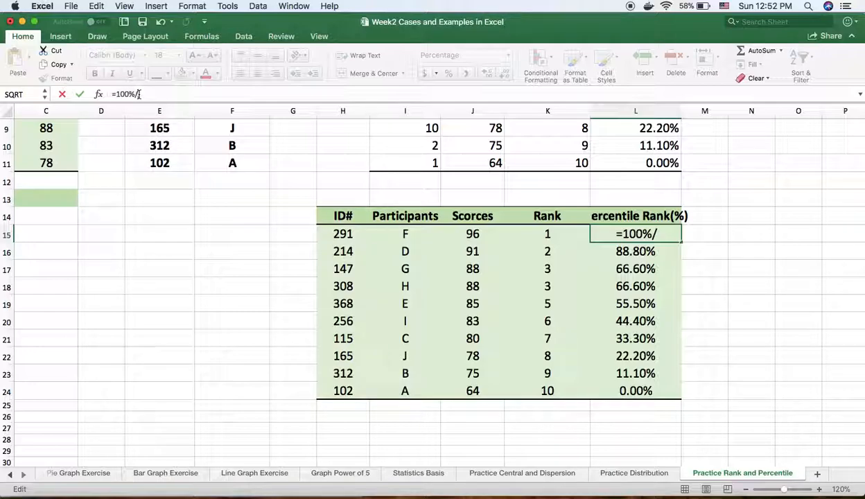
{"action": "key", "text": "BackSpace"}
{"action": "type", "text": "100*100"}
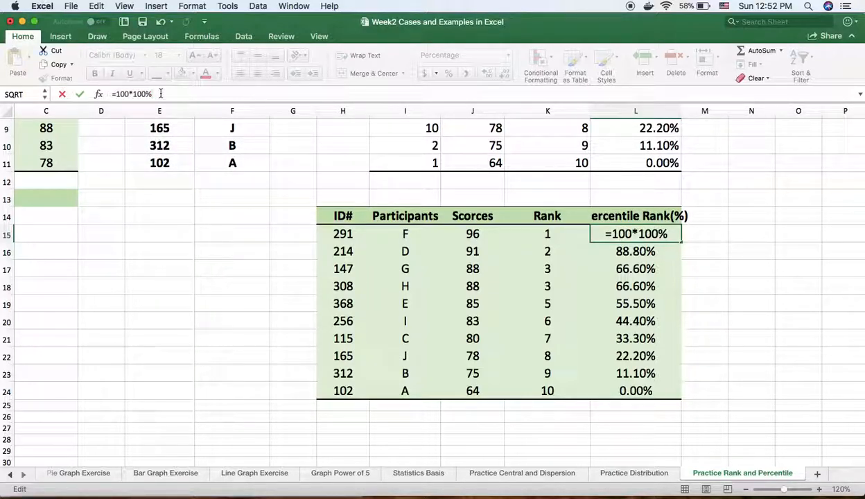
{"action": "key", "text": "Return"}
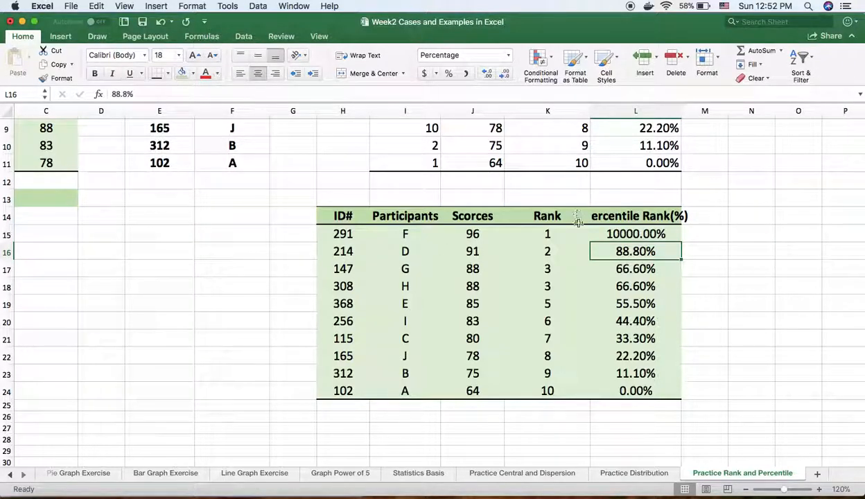
{"action": "left_click", "coordinate": [610, 234]}
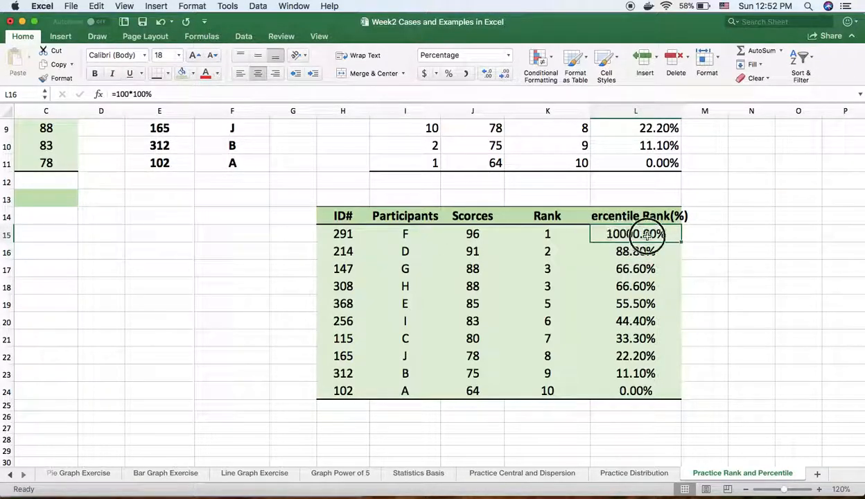
{"action": "left_click", "coordinate": [509, 56]}
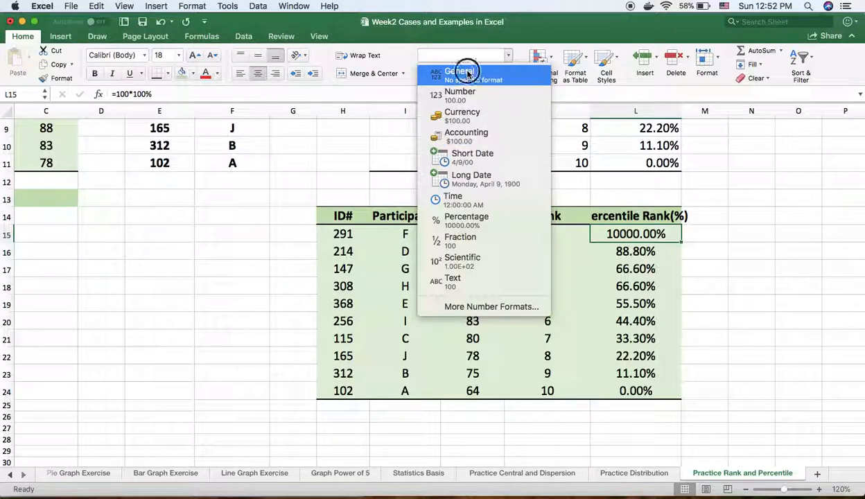
{"action": "left_click", "coordinate": [496, 72]}
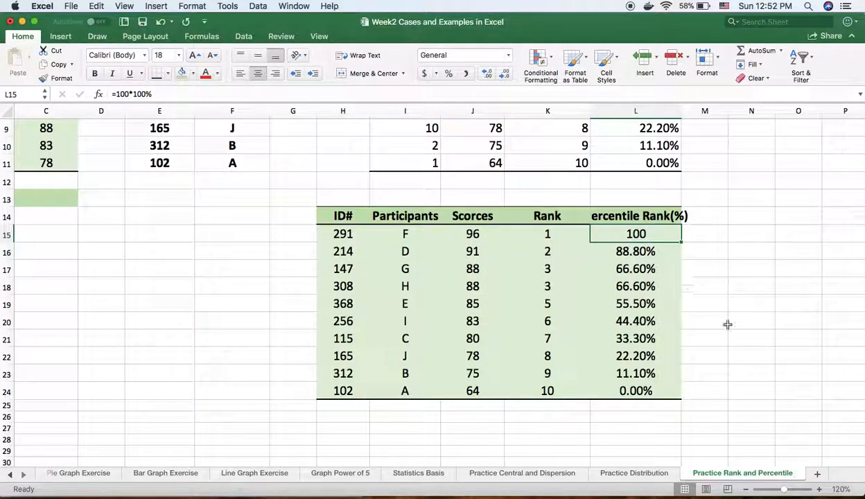
- Try filling the L15 formula down to L24, and undo the fill, the General format and the formula
{"action": "left_click", "coordinate": [724, 279]}
{"action": "left_click", "coordinate": [636, 233]}
{"action": "left_click_drag", "start_coordinate": [682, 244], "coordinate": [680, 400]}
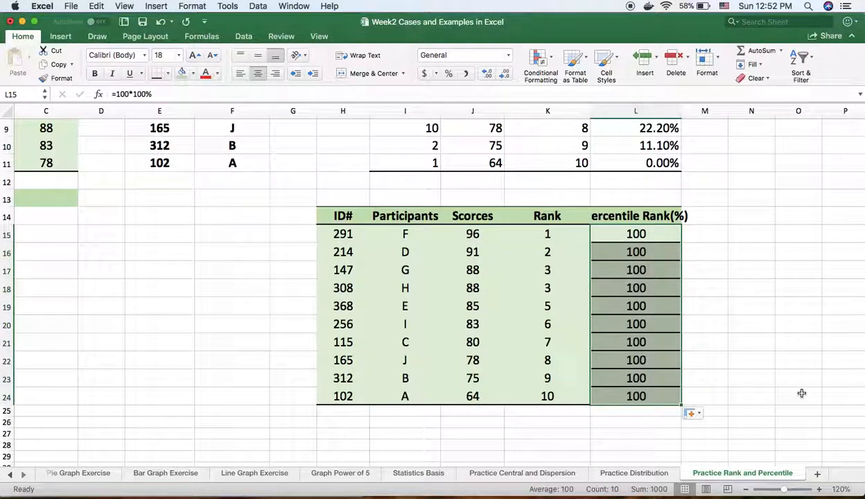
{"action": "left_click", "coordinate": [636, 234]}
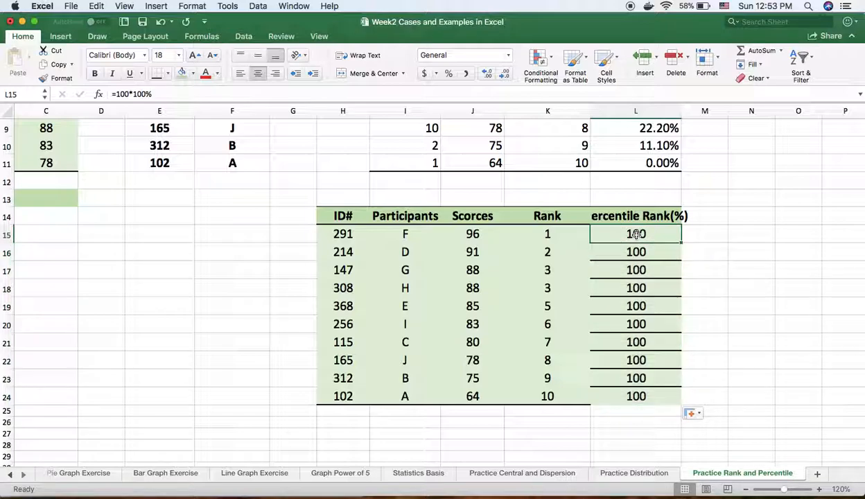
{"action": "left_click", "coordinate": [155, 22]}
{"action": "left_click", "coordinate": [160, 23]}
{"action": "left_click", "coordinate": [162, 25]}
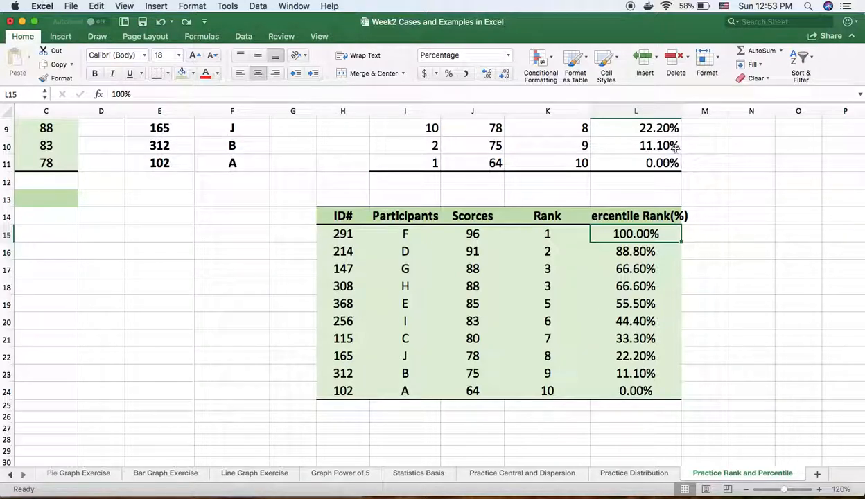
- Widen column L slightly and enter the formula =100*L15 in M15
{"action": "left_click_drag", "start_coordinate": [683, 117], "coordinate": [689, 114]}
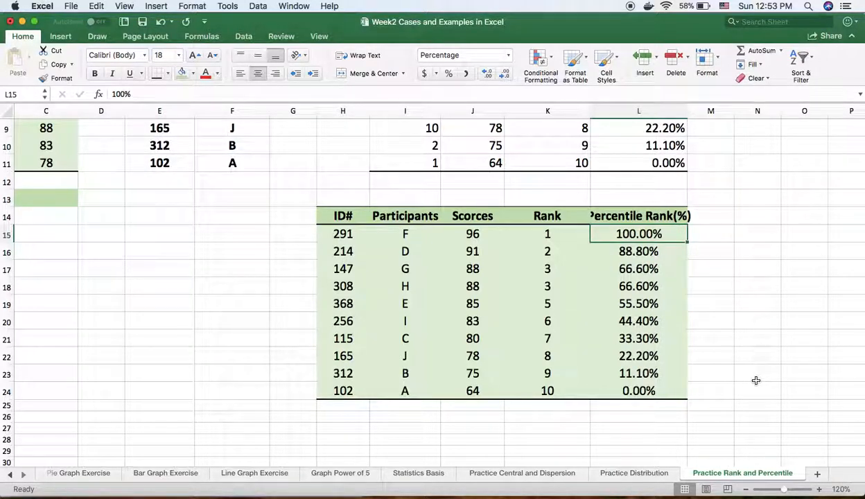
{"action": "left_click", "coordinate": [718, 238]}
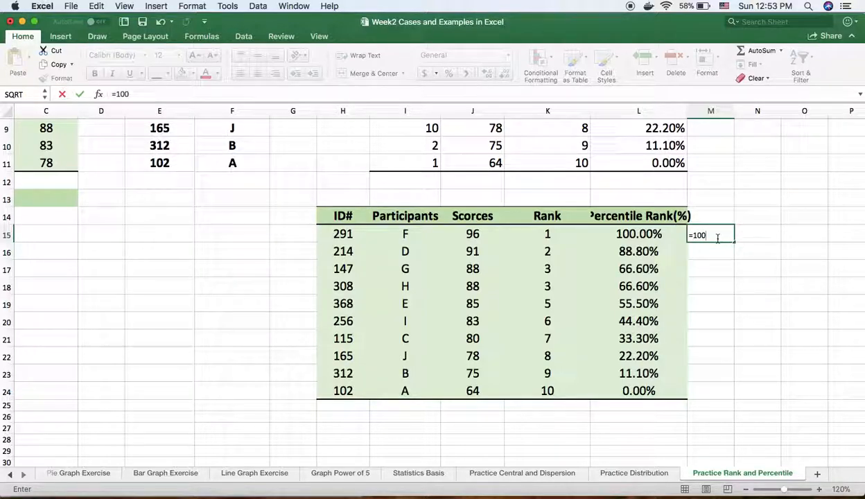
{"action": "left_click", "coordinate": [655, 234]}
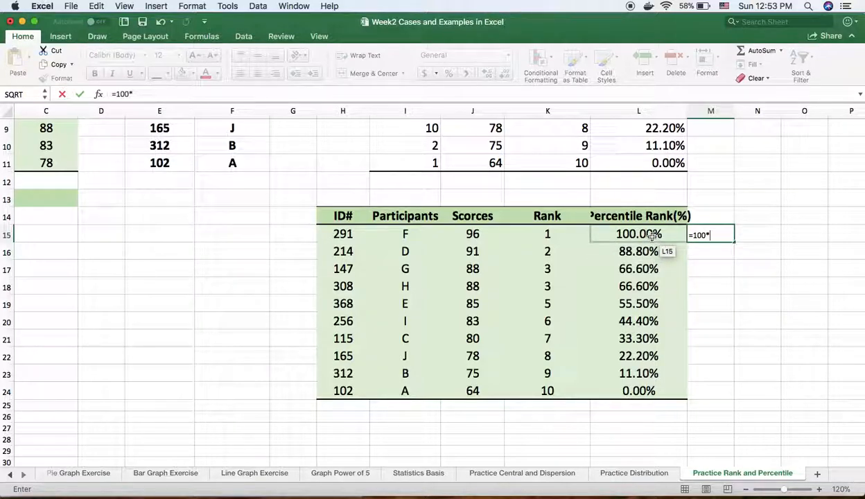
{"action": "left_click", "coordinate": [651, 236]}
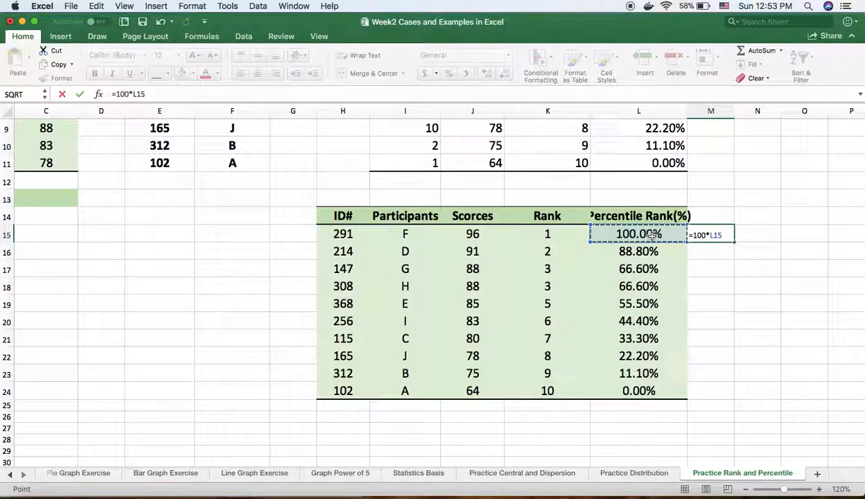
{"action": "key", "text": "Return"}
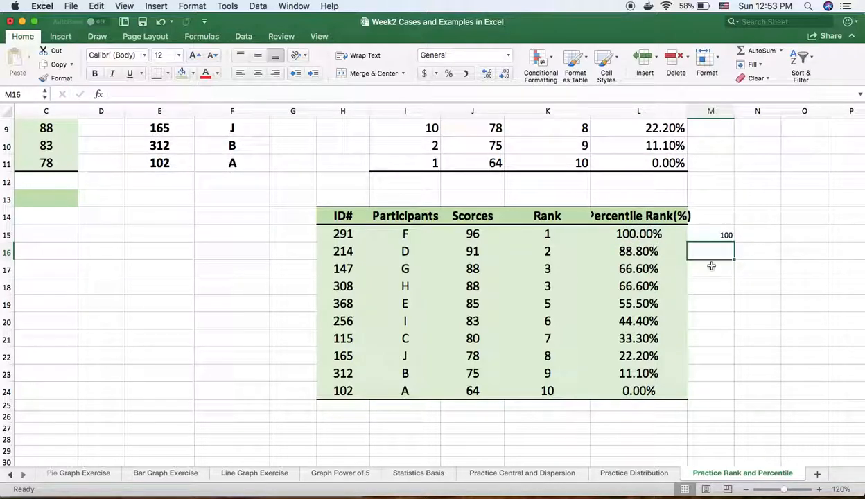
- Fill the M15 formula down through M24, and widen columns K and L to fit the "Percentile Rank(%)" header
{"action": "left_click", "coordinate": [730, 241]}
{"action": "left_click_drag", "start_coordinate": [735, 242], "coordinate": [725, 393]}
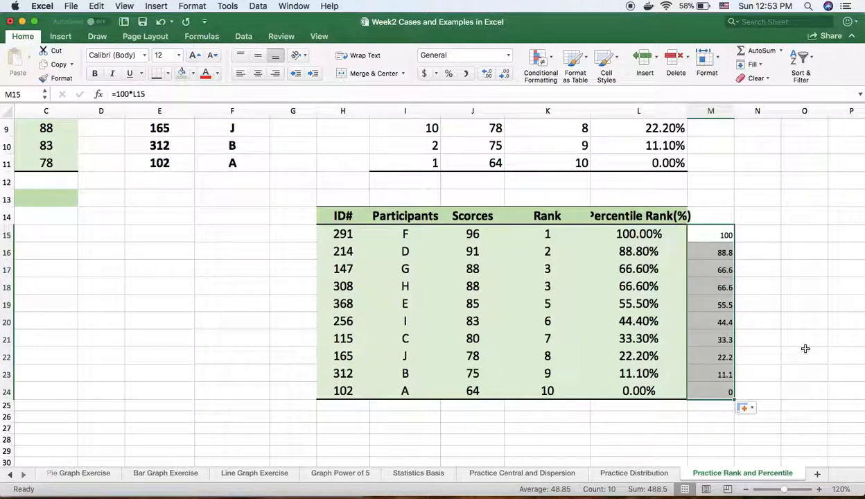
{"action": "left_click", "coordinate": [806, 349]}
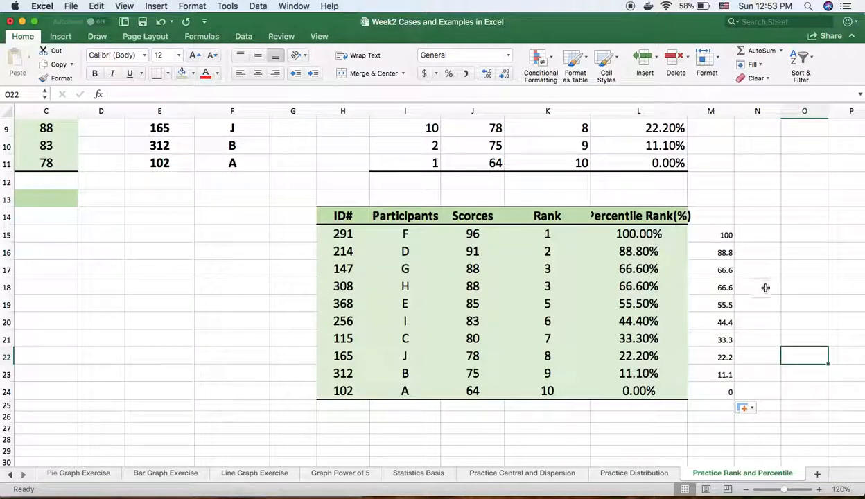
{"action": "left_click_drag", "start_coordinate": [590, 109], "coordinate": [600, 109]}
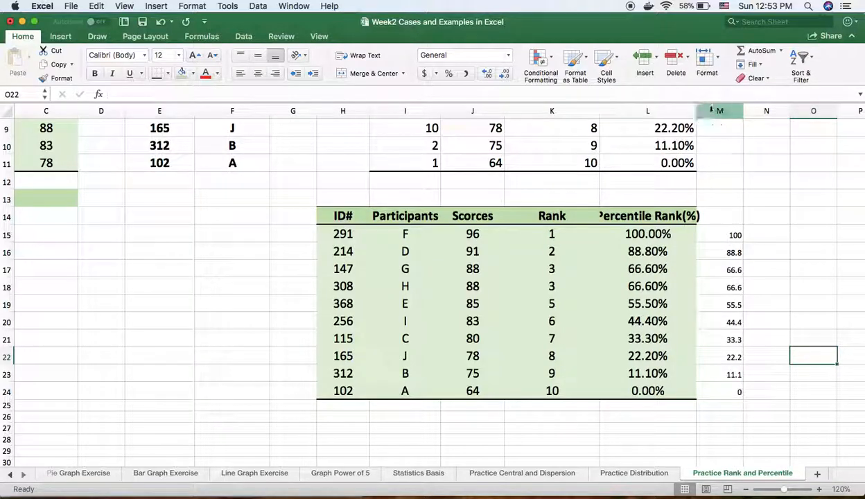
{"action": "mouse_move", "coordinate": [701, 109]}
{"action": "left_mouse_down"}
{"action": "mouse_move", "coordinate": [718, 107]}
{"action": "mouse_move", "coordinate": [709, 109]}
{"action": "left_mouse_up"}
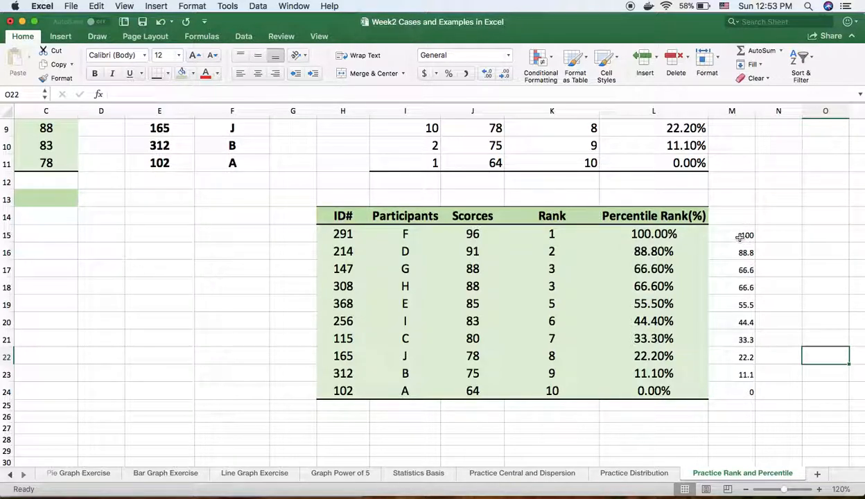
- Copy the results table H14:L24 and paste the duplicate below it, starting at H26
{"action": "left_click_drag", "start_coordinate": [343, 219], "coordinate": [685, 393]}
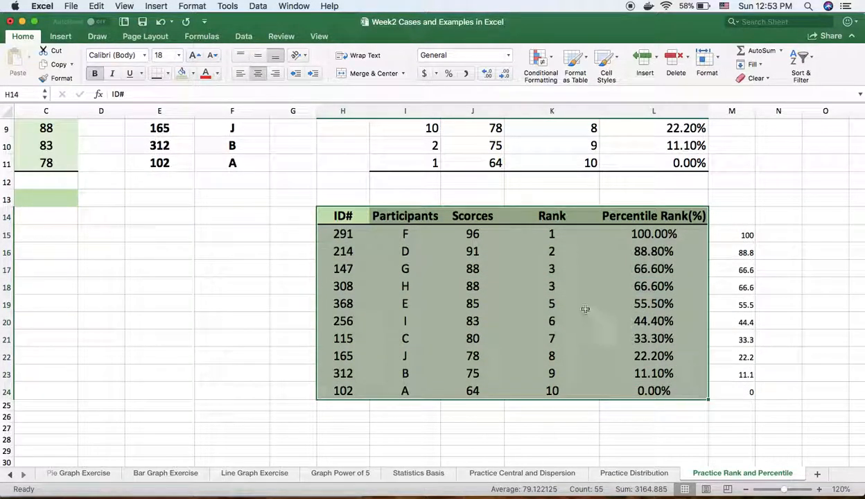
{"action": "right_click", "coordinate": [574, 256]}
{"action": "left_click", "coordinate": [605, 282]}
{"action": "scroll", "coordinate": [485, 312], "scroll_direction": "down", "scroll_amount": 4}
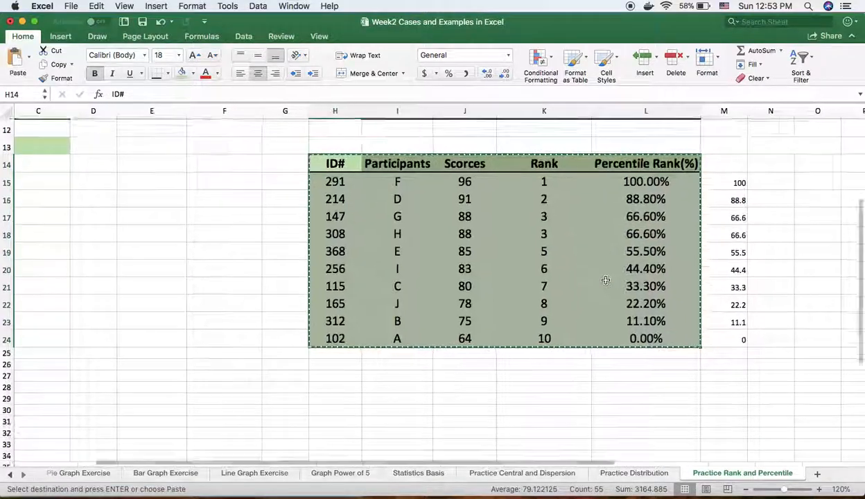
{"action": "left_click", "coordinate": [339, 343]}
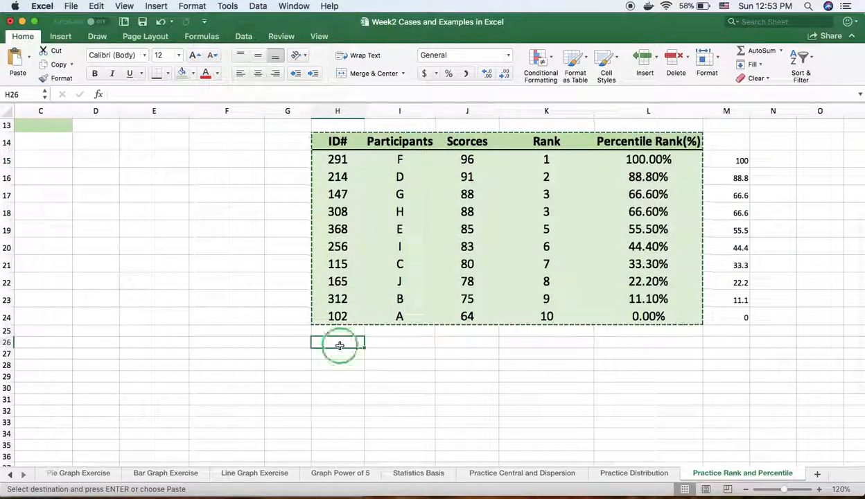
{"action": "right_click", "coordinate": [339, 343]}
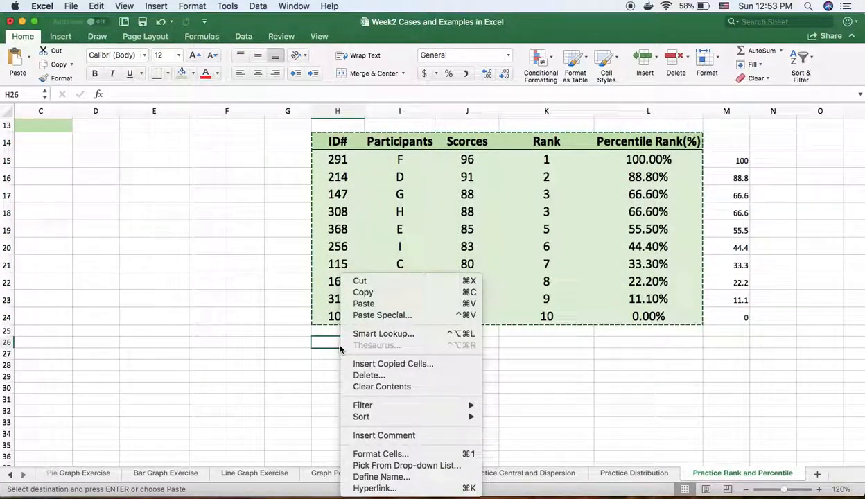
{"action": "left_click", "coordinate": [371, 305]}
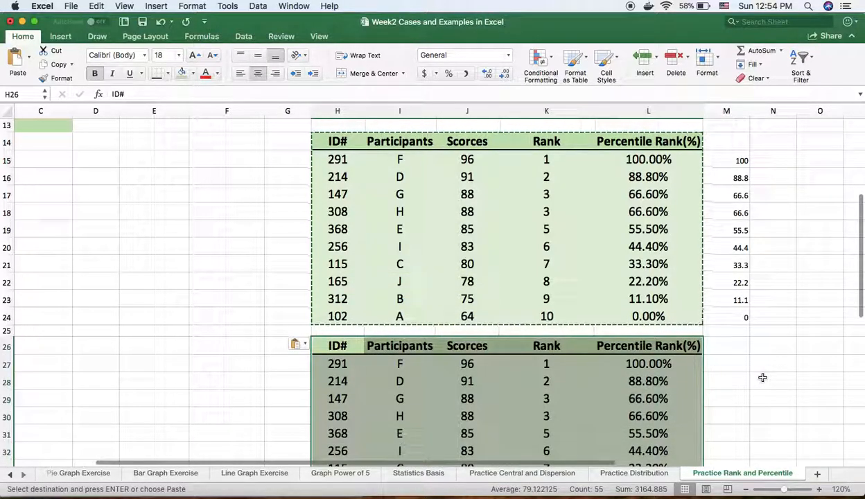
{"action": "scroll", "coordinate": [763, 377], "scroll_direction": "down", "scroll_amount": 4}
{"action": "scroll", "coordinate": [763, 378], "scroll_direction": "down", "scroll_amount": 2}
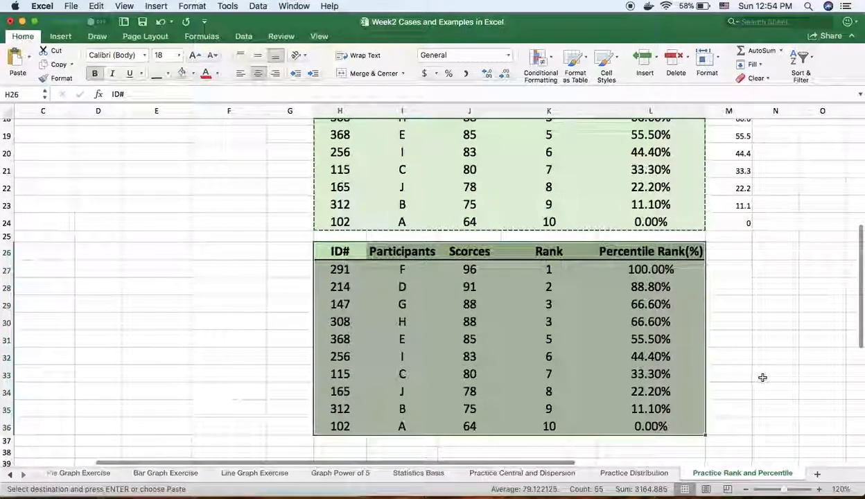
{"action": "scroll", "coordinate": [763, 378], "scroll_direction": "up", "scroll_amount": 3}
{"action": "scroll", "coordinate": [763, 377], "scroll_direction": "right", "scroll_amount": 1}
{"action": "scroll", "coordinate": [763, 378], "scroll_direction": "down", "scroll_amount": 1}
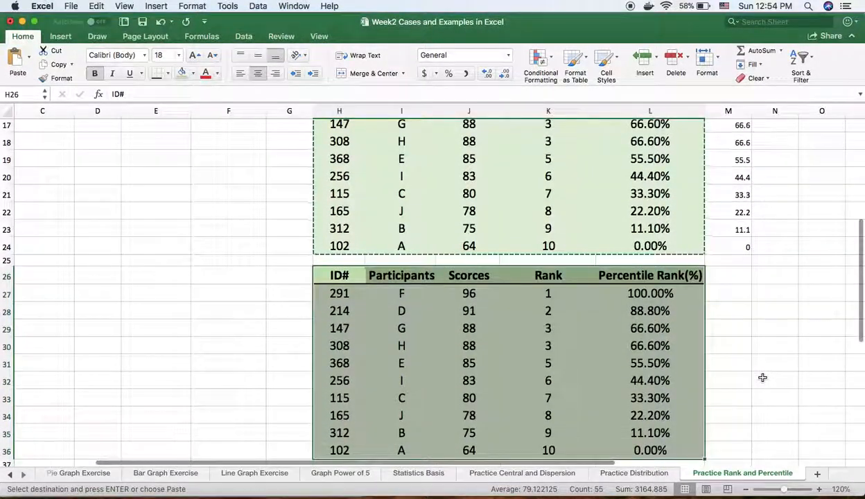
- Copy the converted numbers in M15:M24 and paste only their values over the duplicate table's Percentile Rank cells, starting at L27
{"action": "left_click", "coordinate": [674, 317]}
{"action": "left_click_drag", "start_coordinate": [648, 293], "coordinate": [618, 446]}
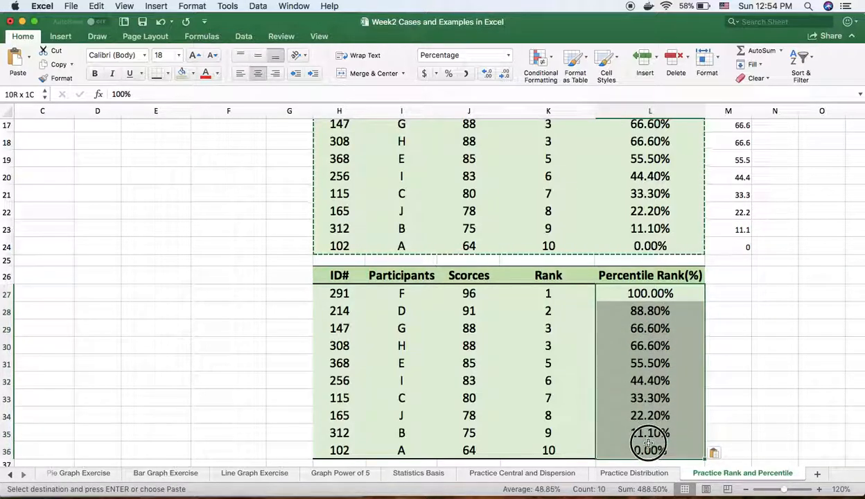
{"action": "left_click", "coordinate": [778, 348]}
{"action": "scroll", "coordinate": [777, 348], "scroll_direction": "up", "scroll_amount": 3}
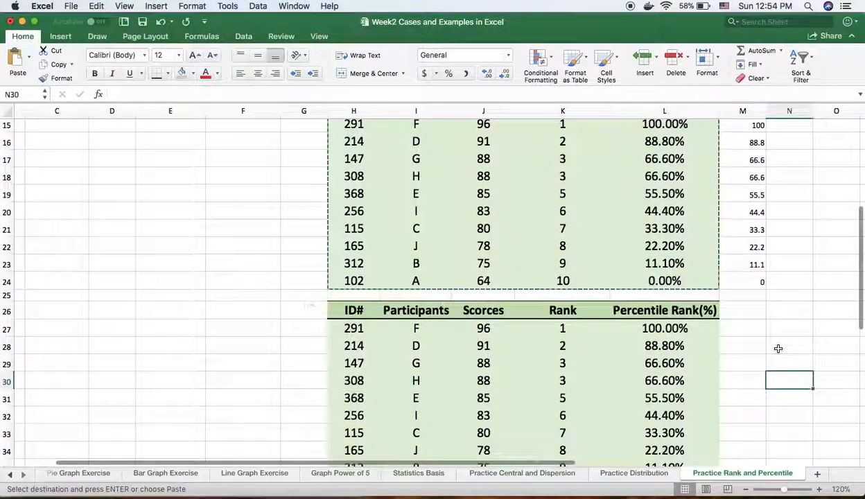
{"action": "left_click_drag", "start_coordinate": [751, 139], "coordinate": [755, 296]}
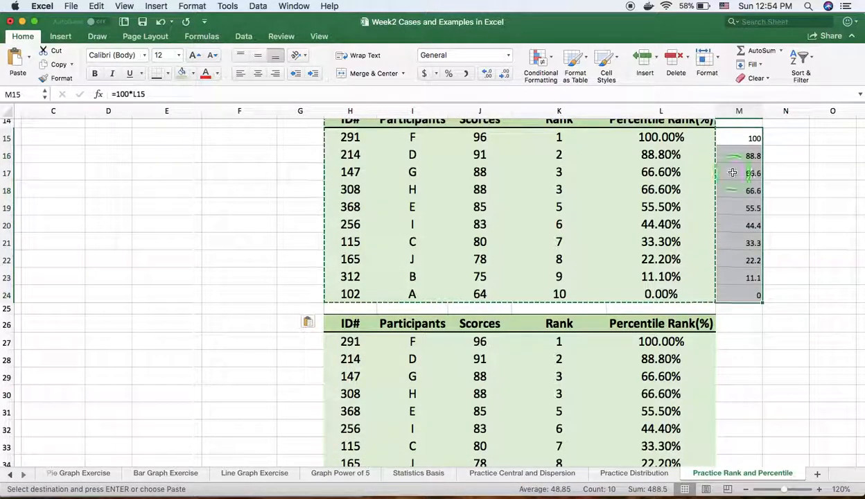
{"action": "right_click", "coordinate": [591, 174]}
{"action": "left_click", "coordinate": [614, 190]}
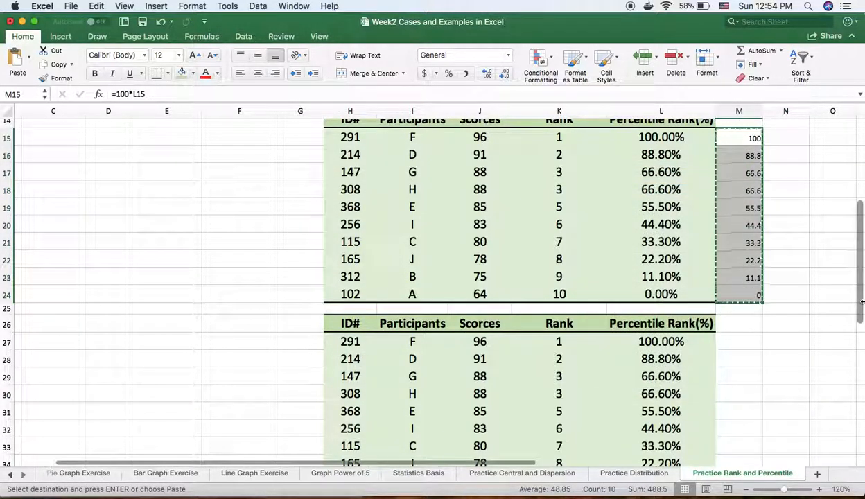
{"action": "scroll", "coordinate": [861, 302], "scroll_direction": "down", "scroll_amount": 2}
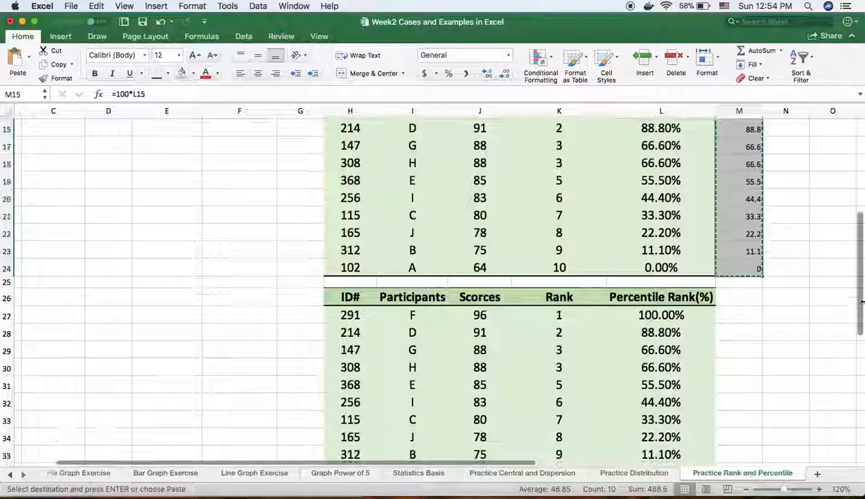
{"action": "left_click", "coordinate": [645, 315]}
{"action": "right_click", "coordinate": [643, 316]}
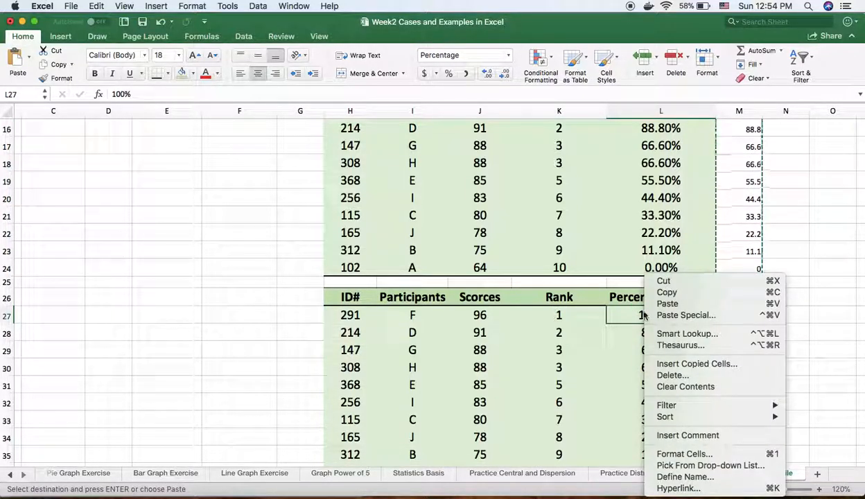
{"action": "left_click", "coordinate": [690, 316]}
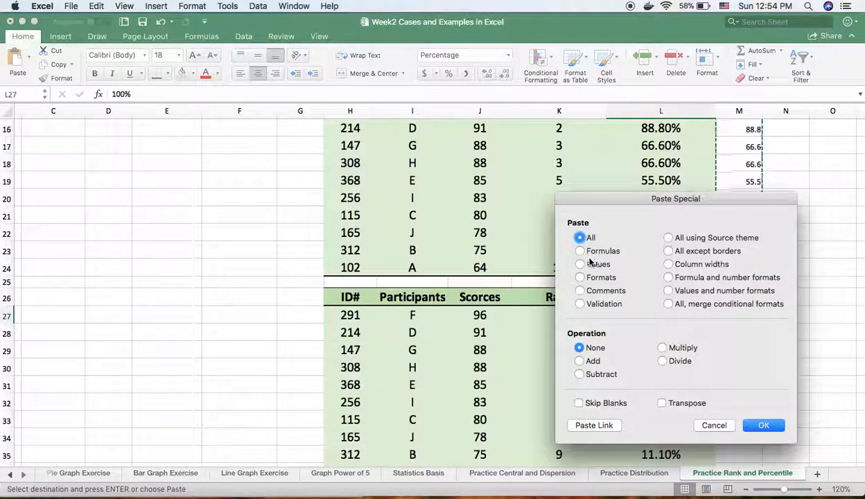
{"action": "left_click", "coordinate": [579, 265]}
{"action": "left_click", "coordinate": [752, 429]}
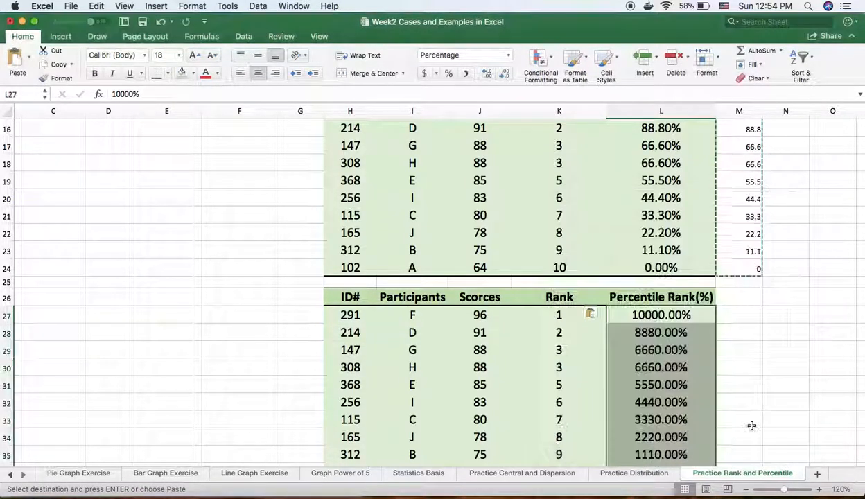
- Apply the General number format to the pasted Percentile Rank values in L27:L36
{"action": "left_click", "coordinate": [508, 55]}
{"action": "left_click", "coordinate": [459, 72]}
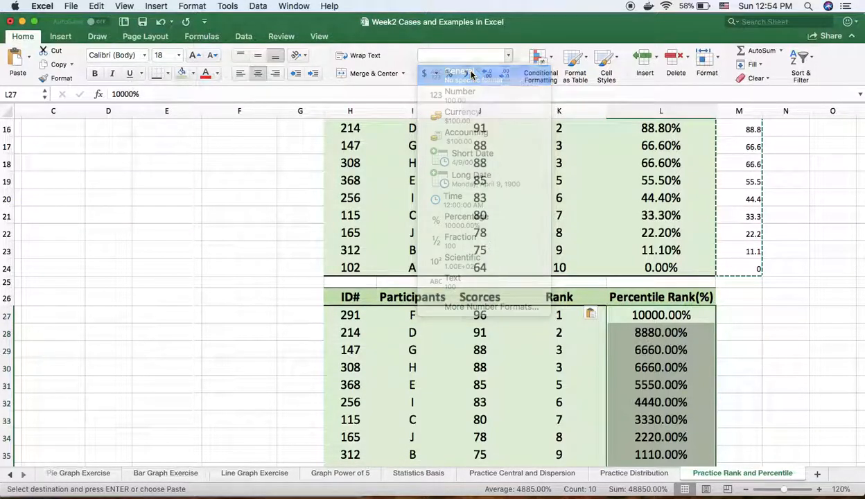
{"action": "scroll", "coordinate": [738, 310], "scroll_direction": "down", "scroll_amount": 5}
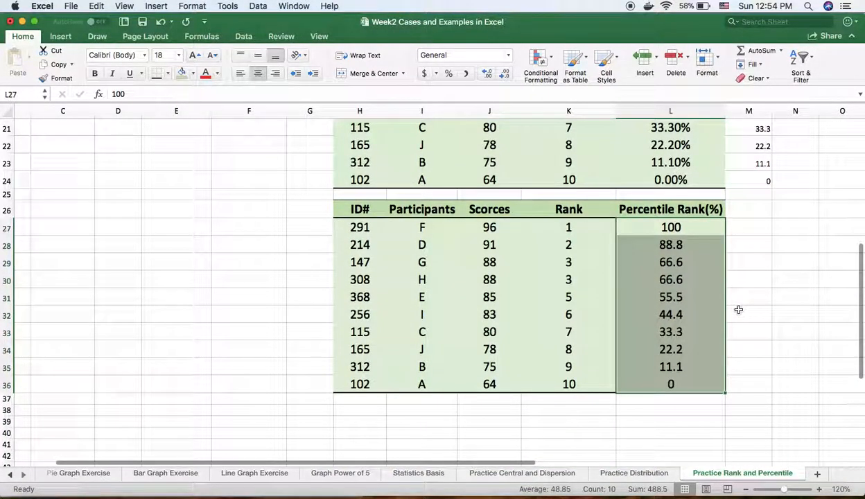
{"action": "left_click", "coordinate": [772, 326]}
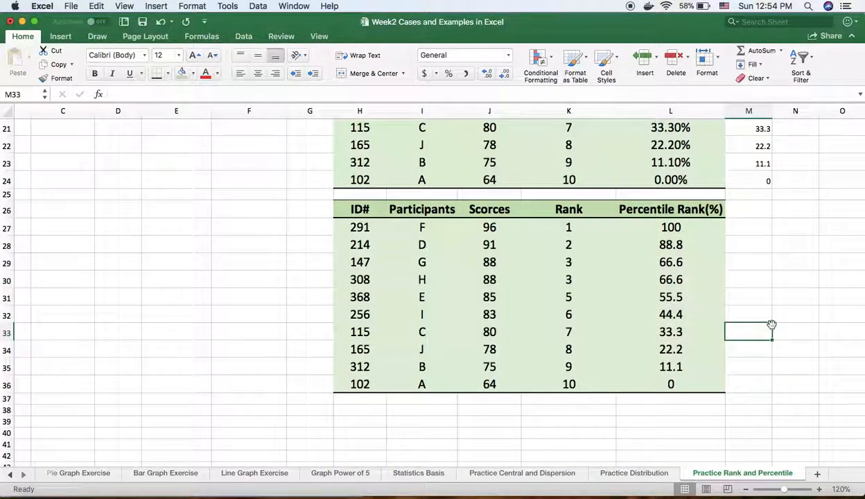